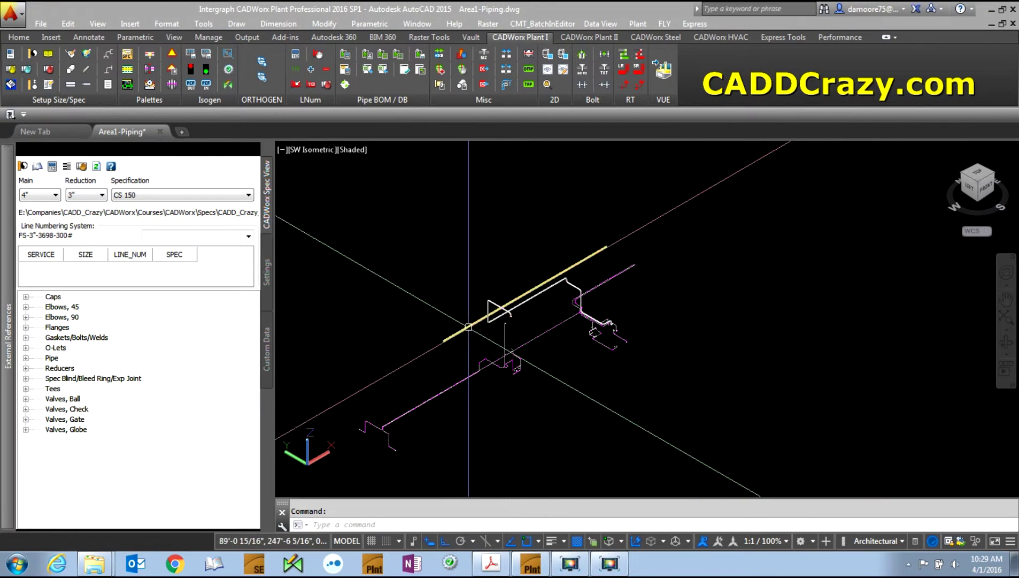
# Open the External References manager with the XREF command
pyautogui.click(542, 326)
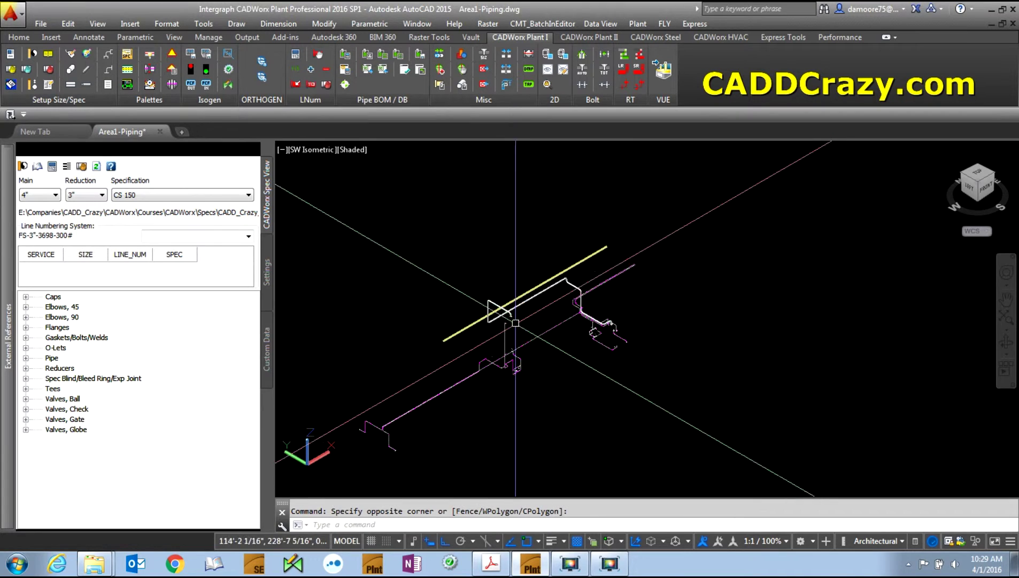
pyautogui.scroll(4, 489, 314)
pyautogui.scroll(-5, 489, 314)
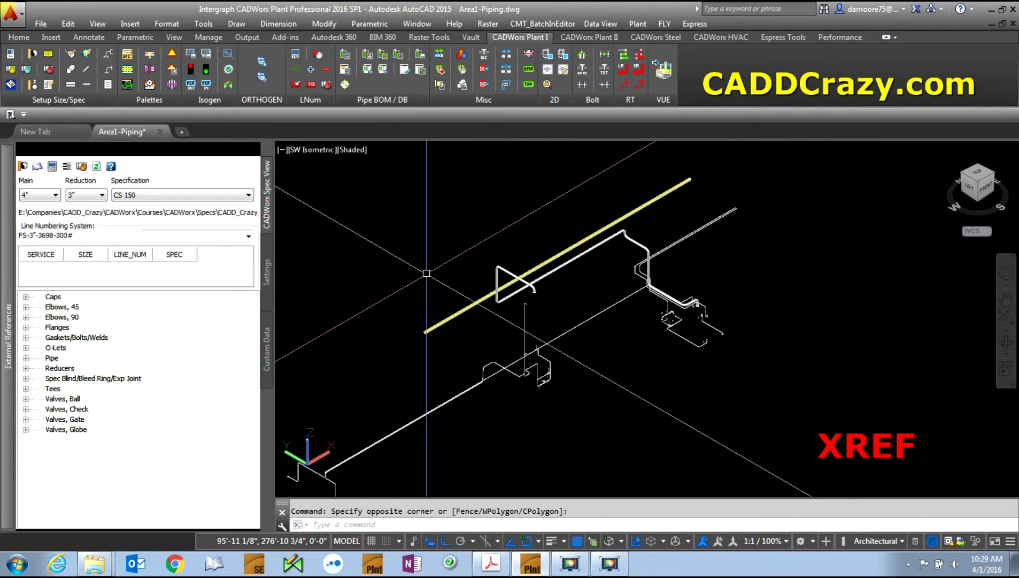
pyautogui.write('XREF')
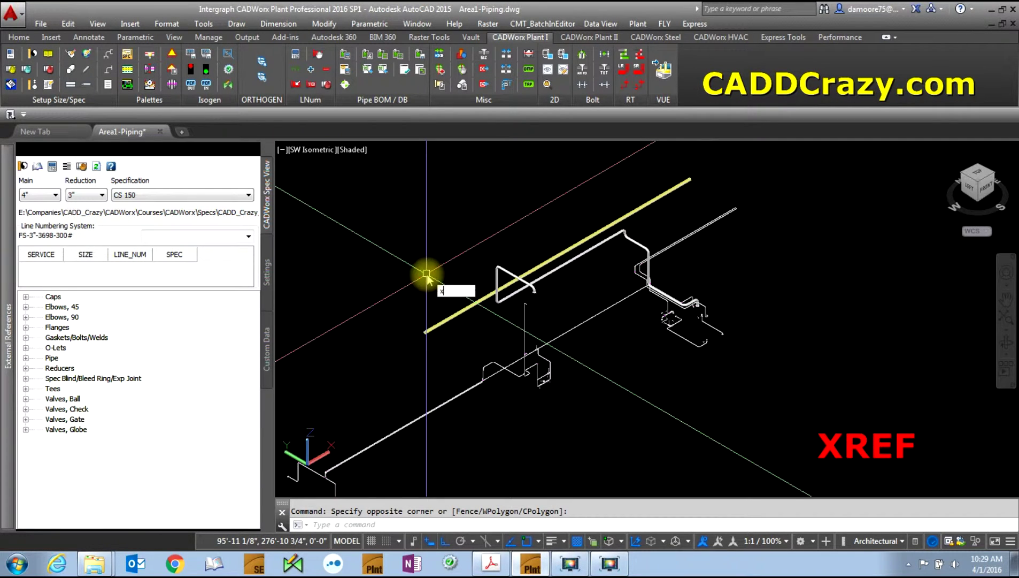
pyautogui.press('Return')
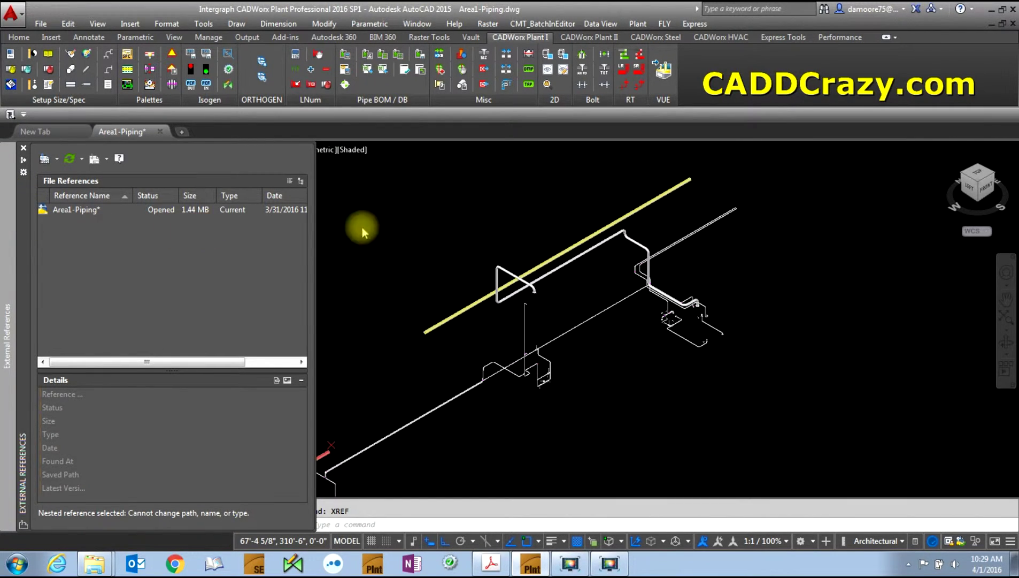
pyautogui.click(149, 54)
pyautogui.click(202, 26)
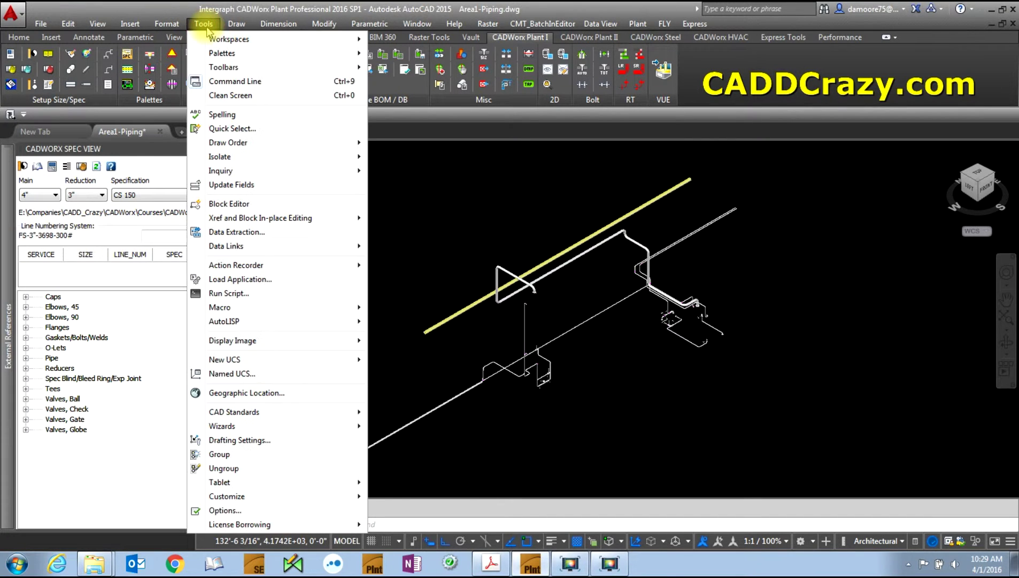
pyautogui.moveTo(254, 58)
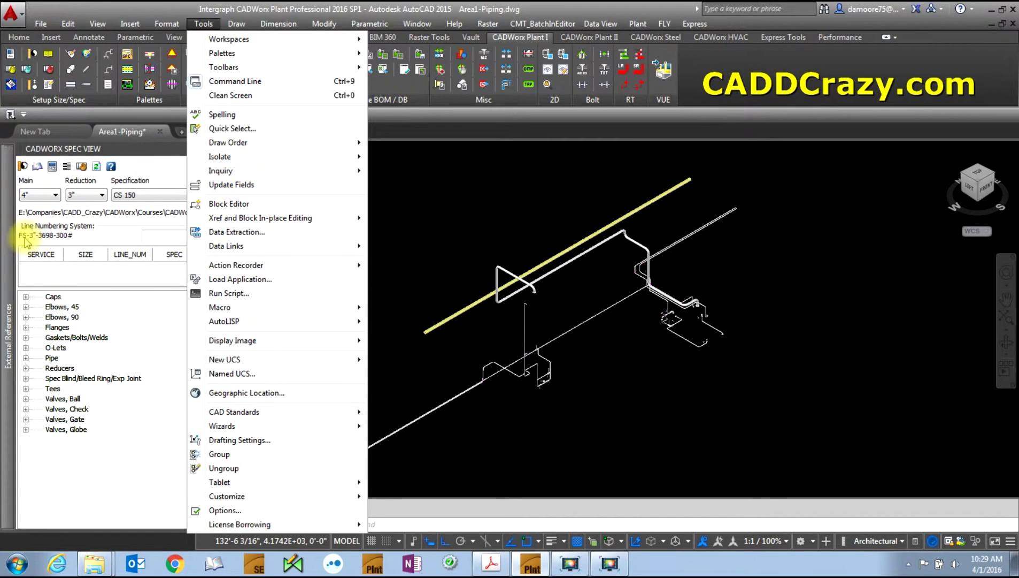
pyautogui.click(439, 244)
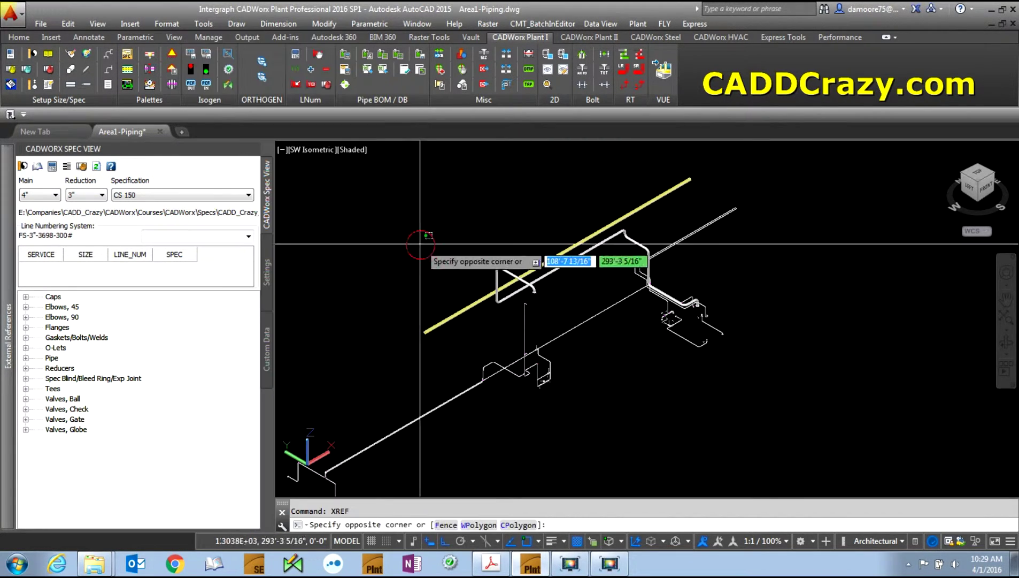
pyautogui.moveTo(2, 234)
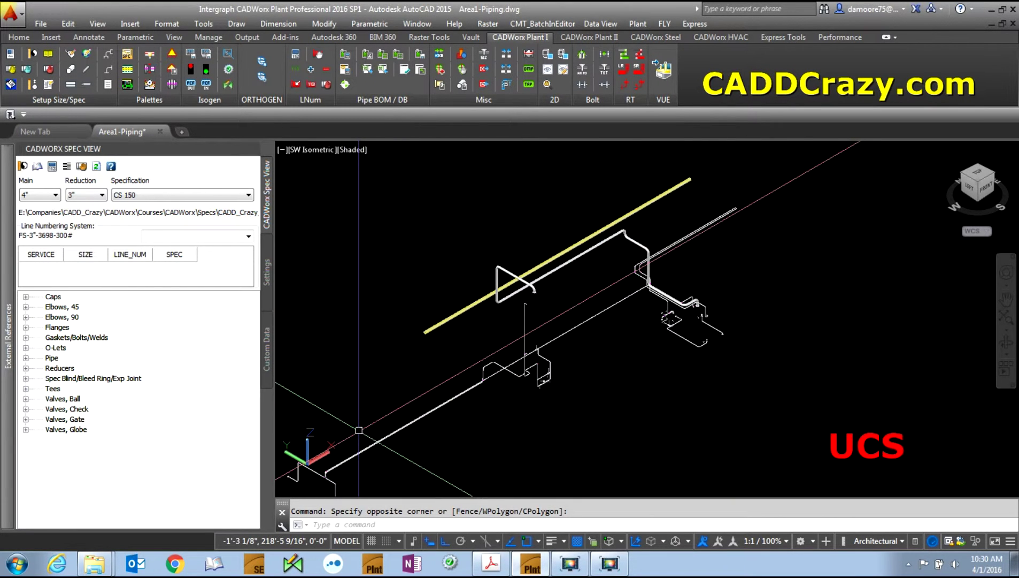
# Set the UCS to World
pyautogui.write('UCS')
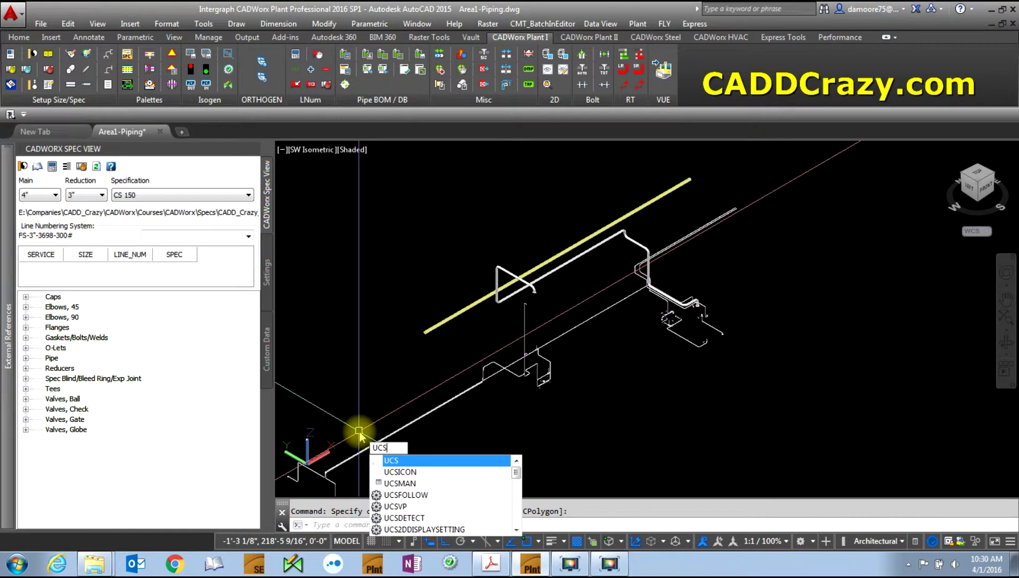
pyautogui.press('Return')
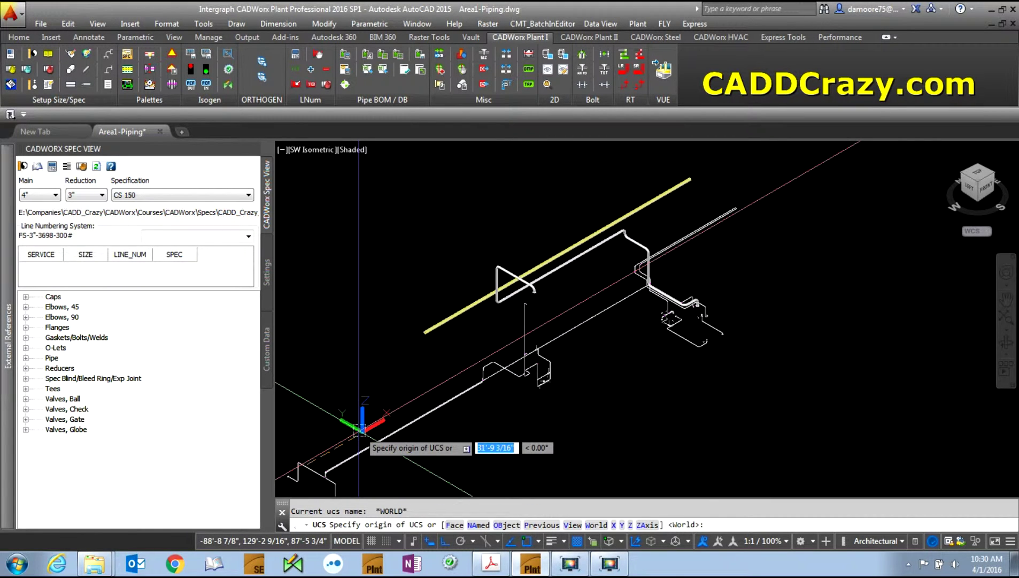
pyautogui.write('w')
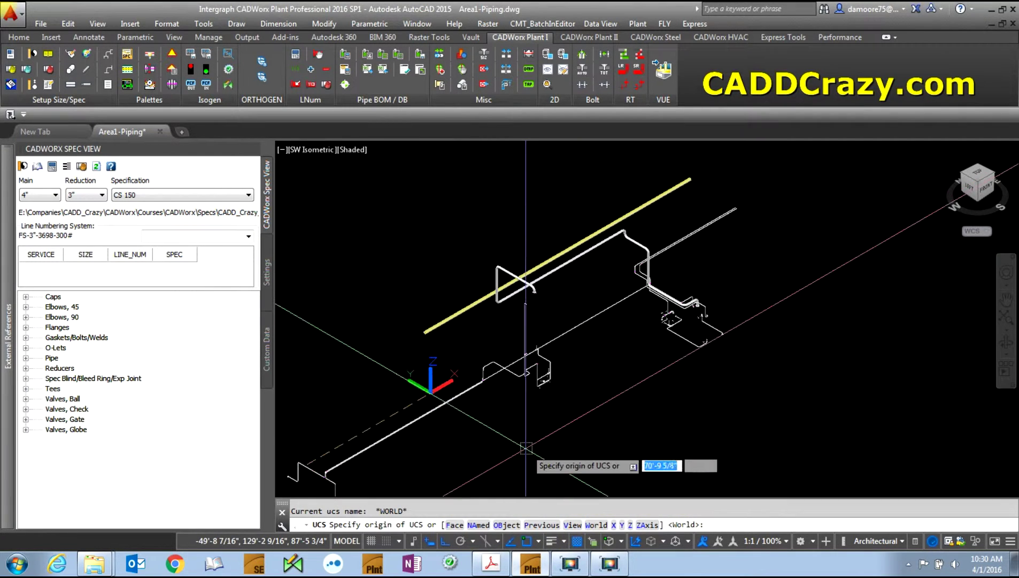
pyautogui.write('w')
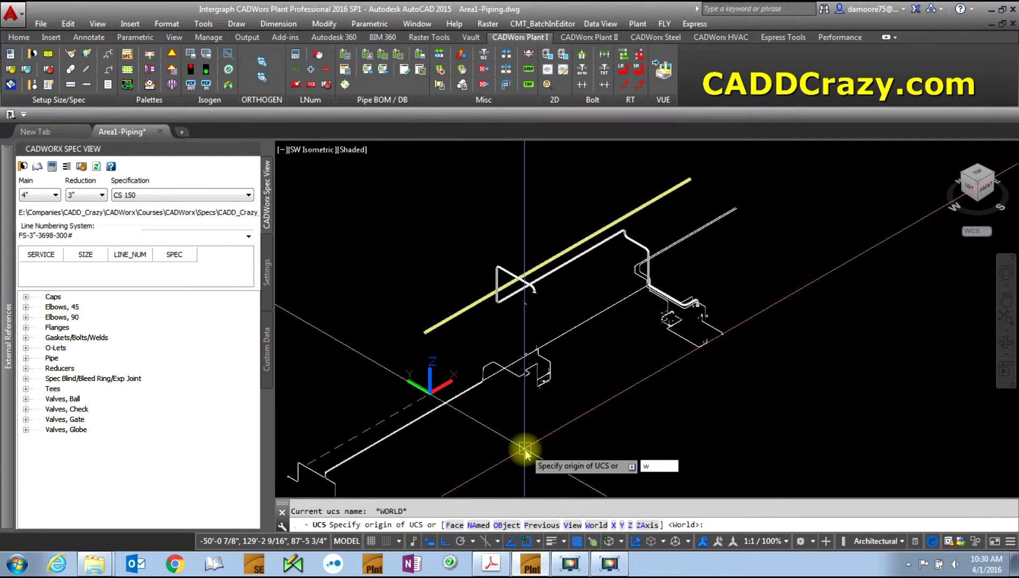
pyautogui.press('Return')
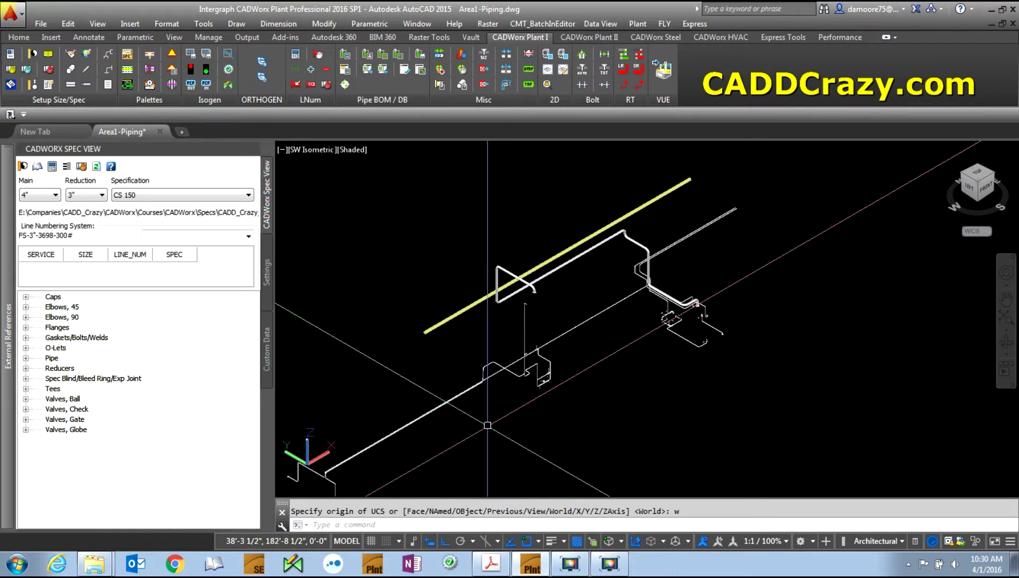
pyautogui.click(6, 348)
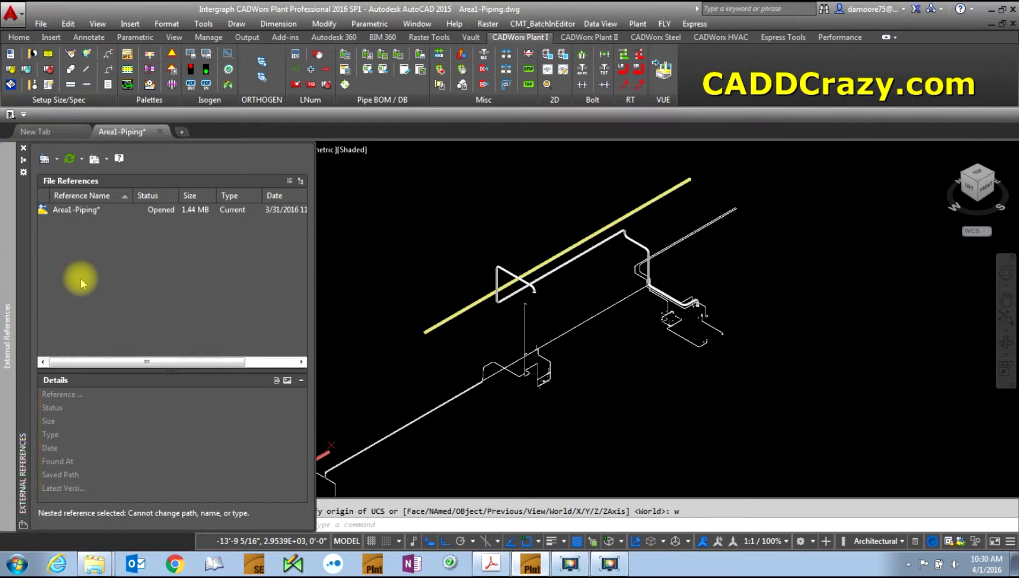
pyautogui.click(45, 161)
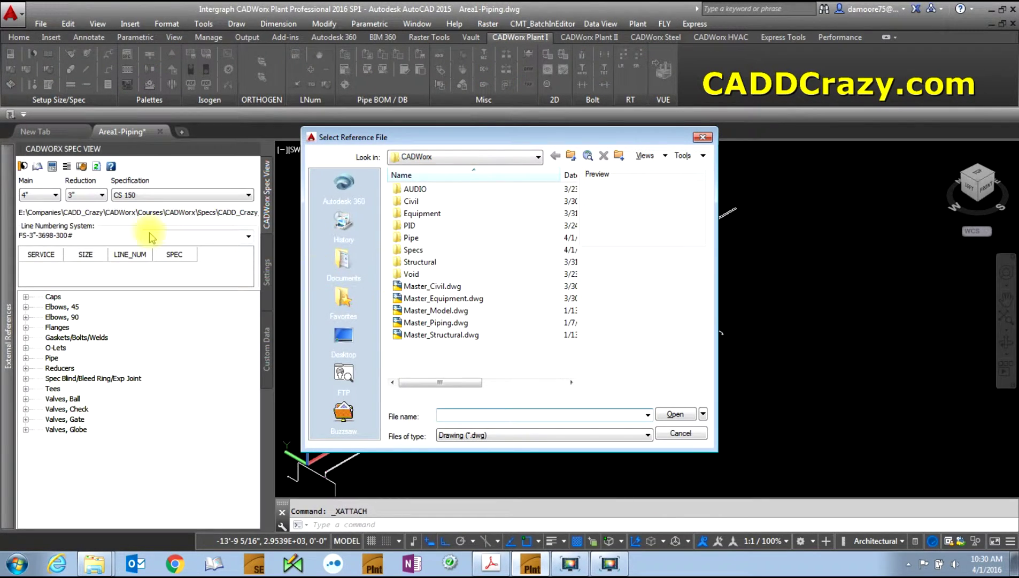
pyautogui.click(702, 137)
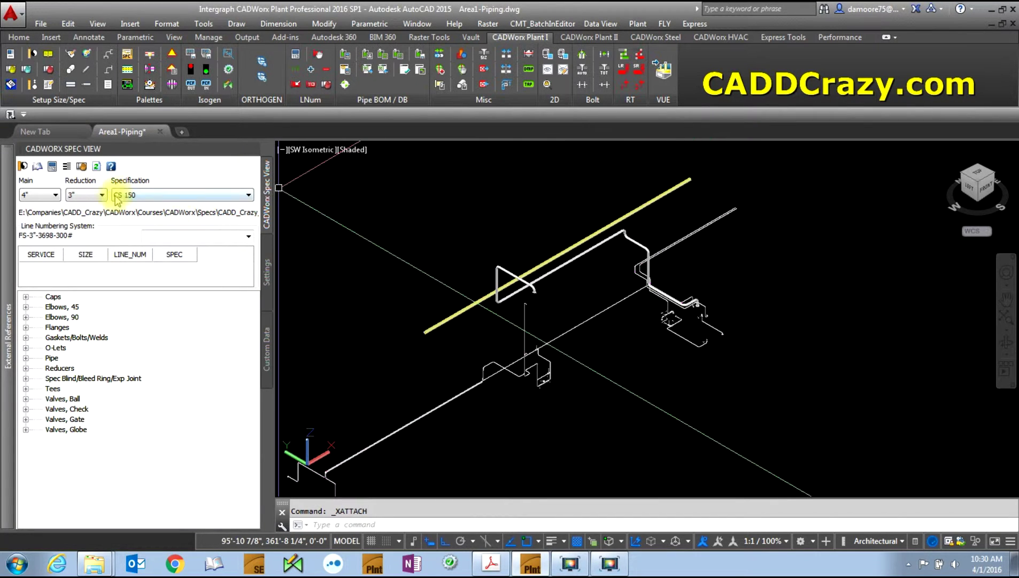
# Choose Master_Equipment.dwg from the CADWorx folder as a DWG reference to attach to the piping drawing
pyautogui.moveTo(8, 206)
pyautogui.rightClick(62, 224)
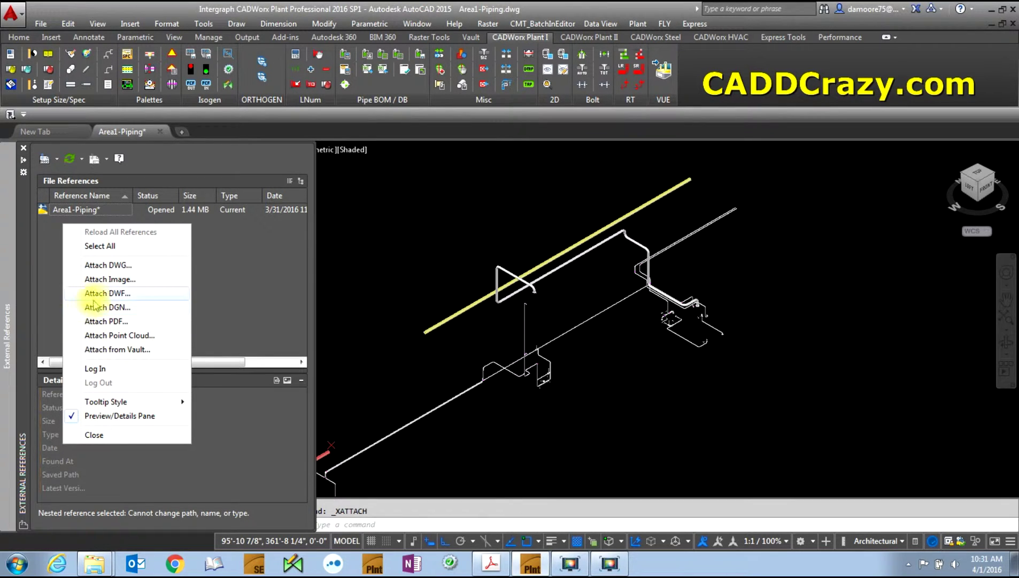
pyautogui.click(110, 265)
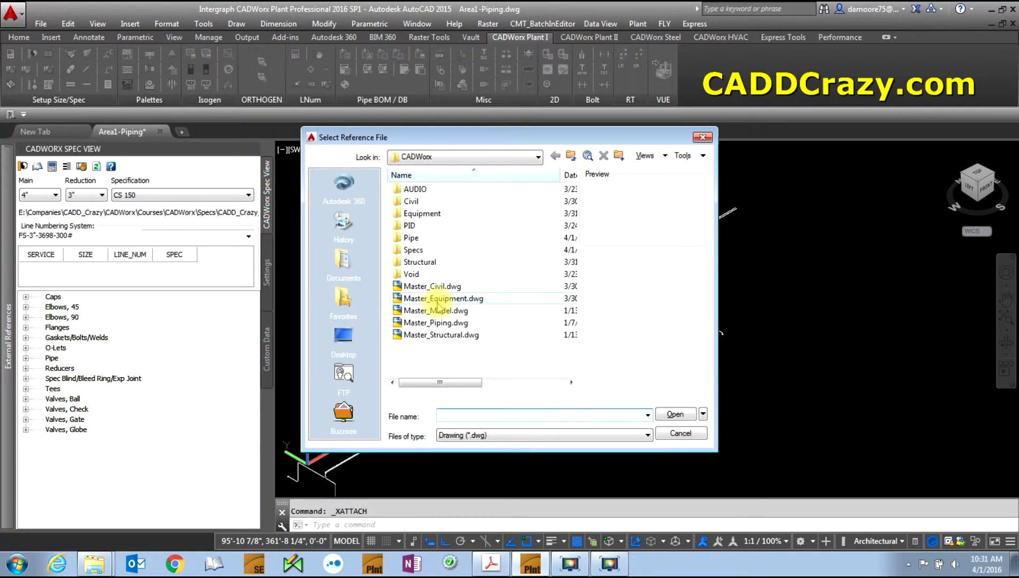
pyautogui.click(438, 300)
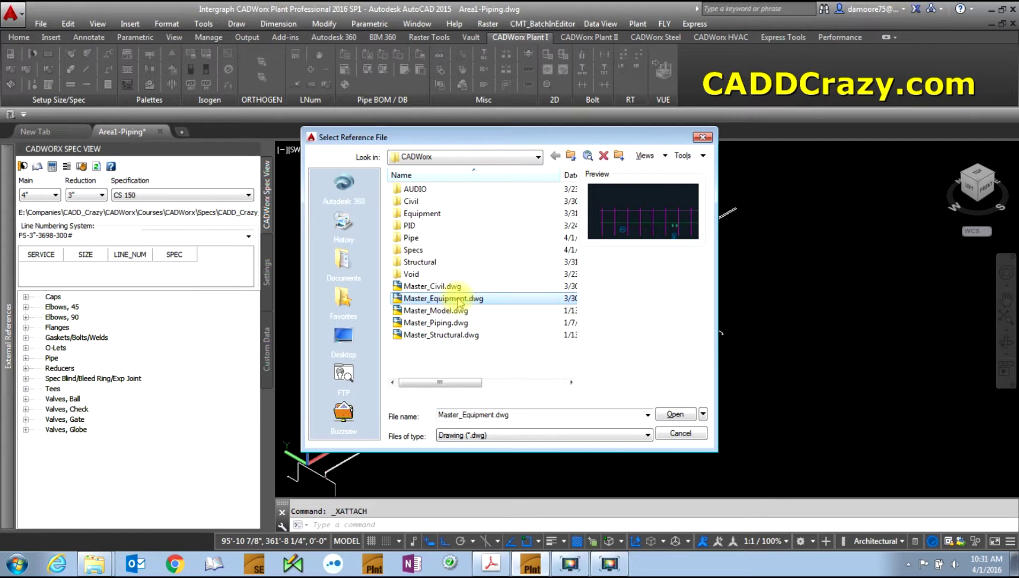
pyautogui.click(676, 415)
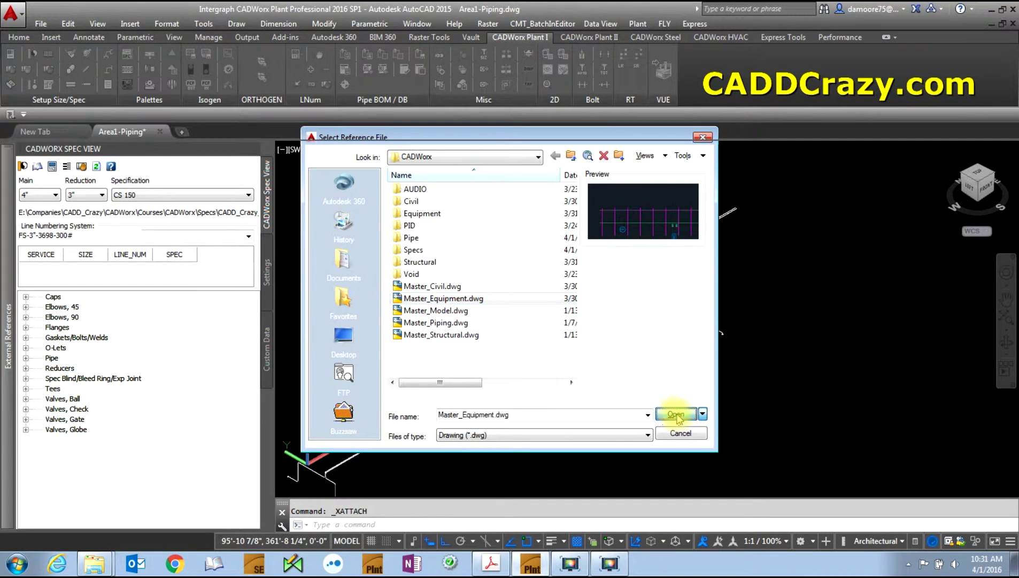
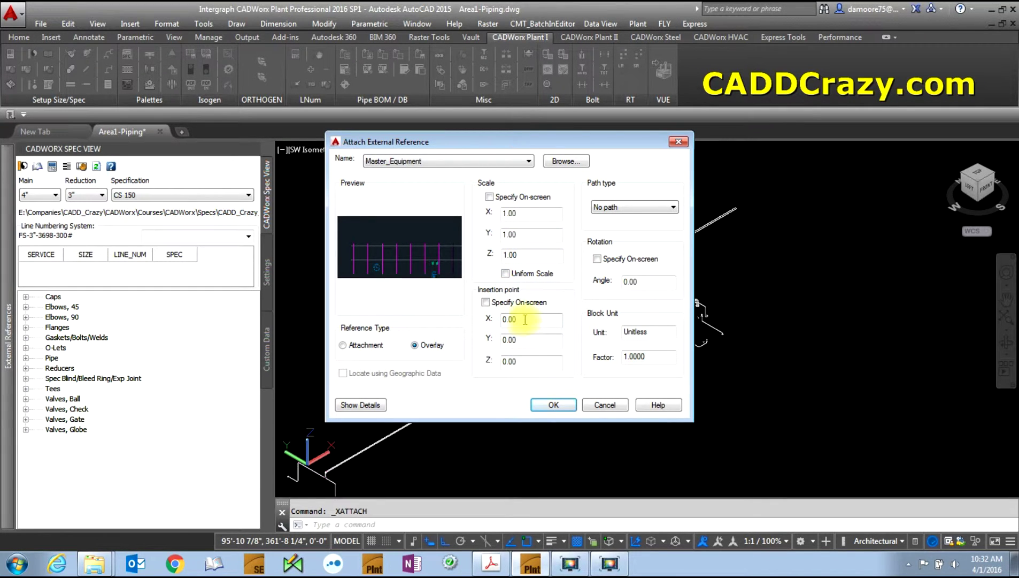
# Try the Relative path and Full path types for the Master_Equipment reference
pyautogui.doubleClick(520, 362)
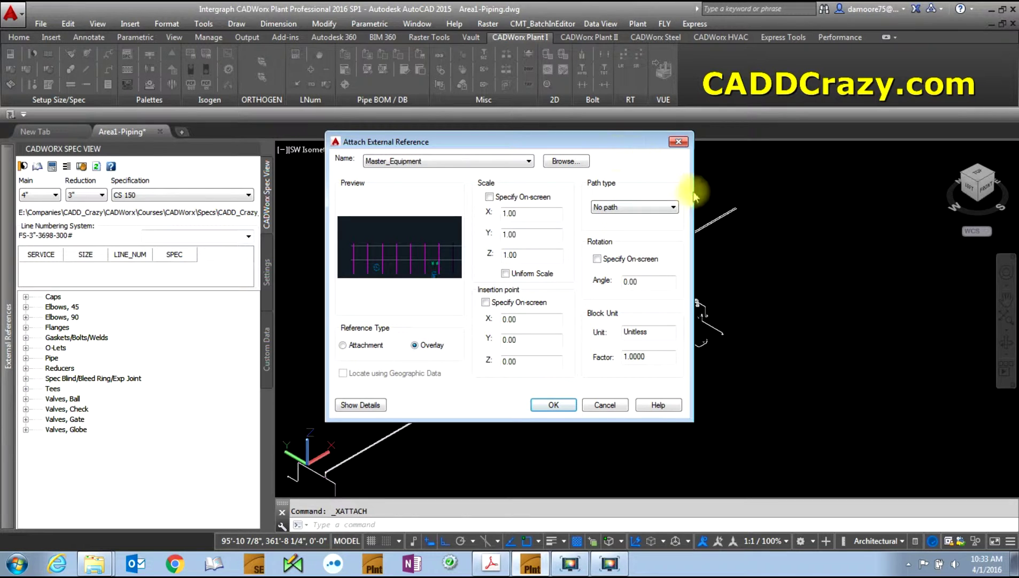
pyautogui.click(645, 207)
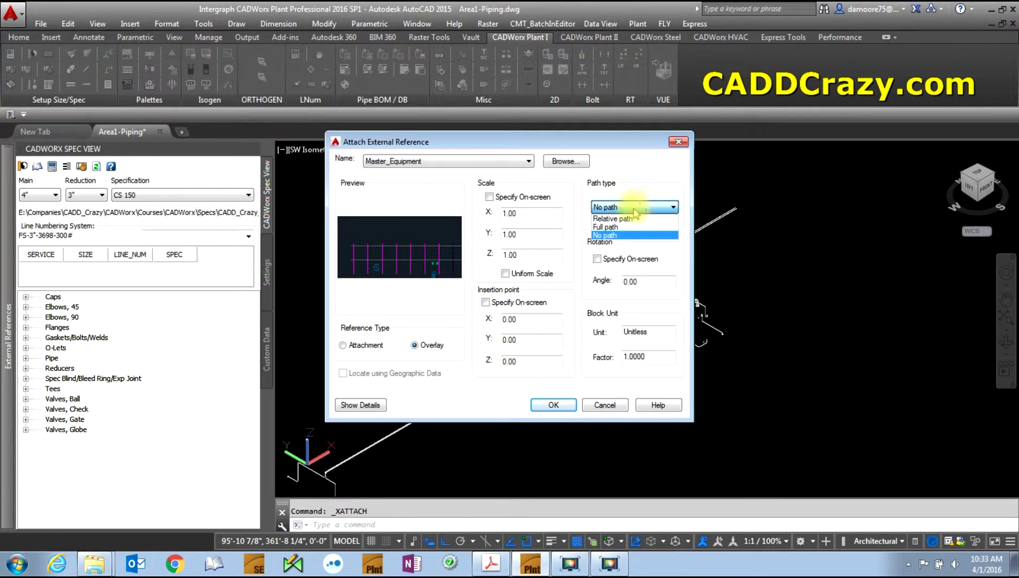
pyautogui.click(634, 218)
pyautogui.click(623, 207)
pyautogui.click(613, 227)
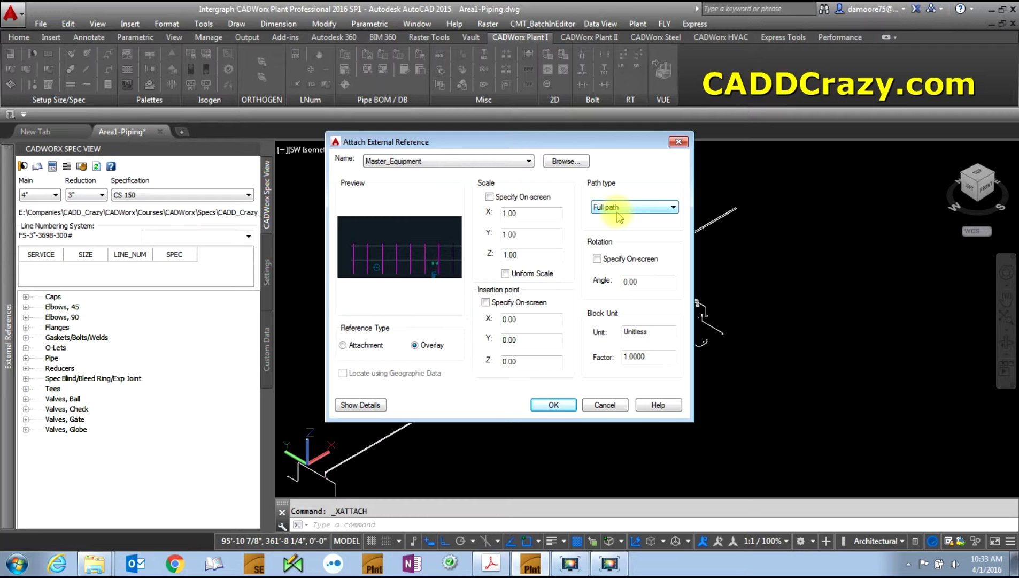
pyautogui.click(617, 211)
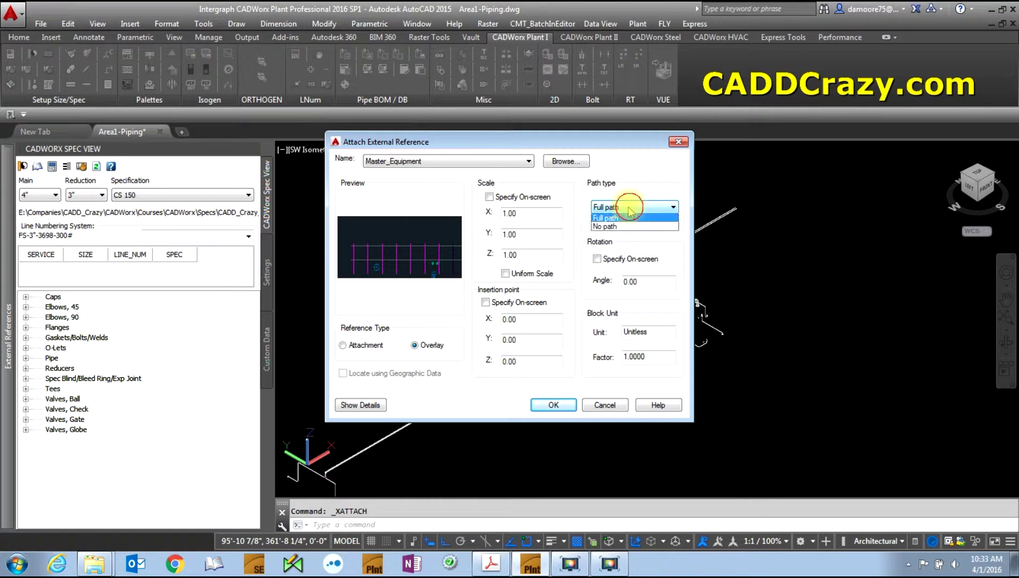
pyautogui.click(629, 219)
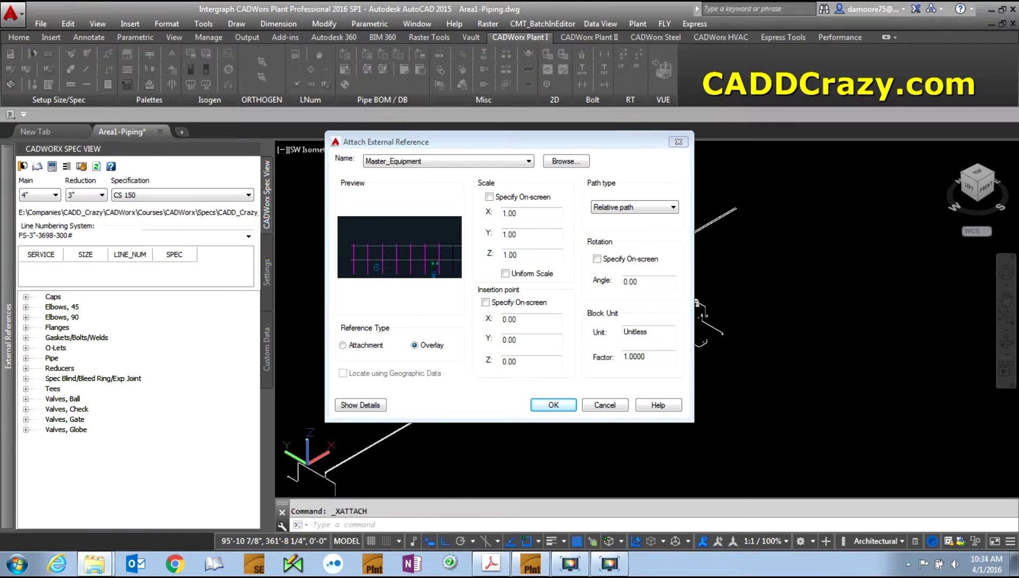
# Try the No path type for the Master_Equipment reference
pyautogui.click(566, 161)
pyautogui.moveTo(706, 7); pyautogui.dragTo(508, 7)
pyautogui.doubleClick(508, 6)
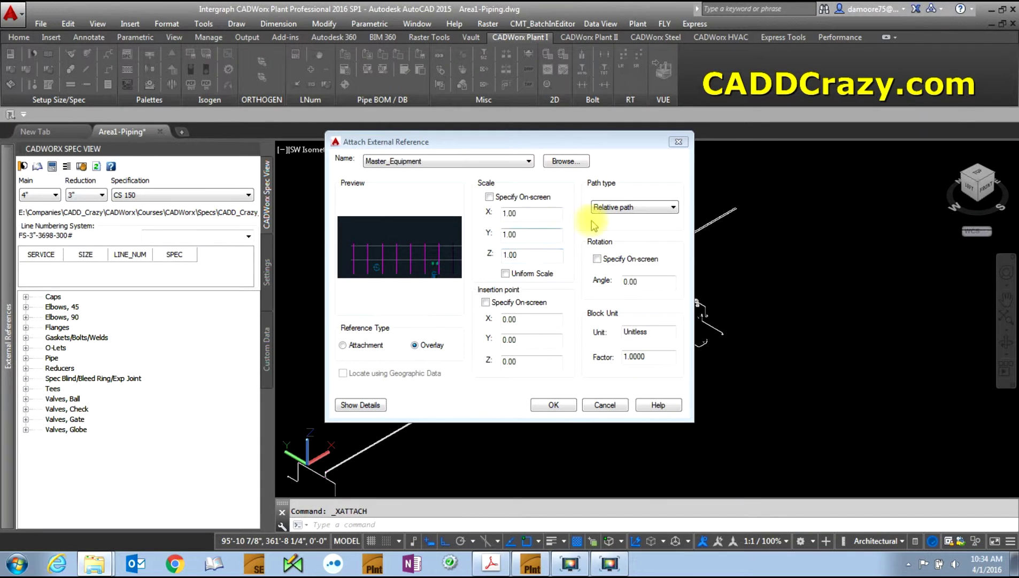
pyautogui.click(634, 207)
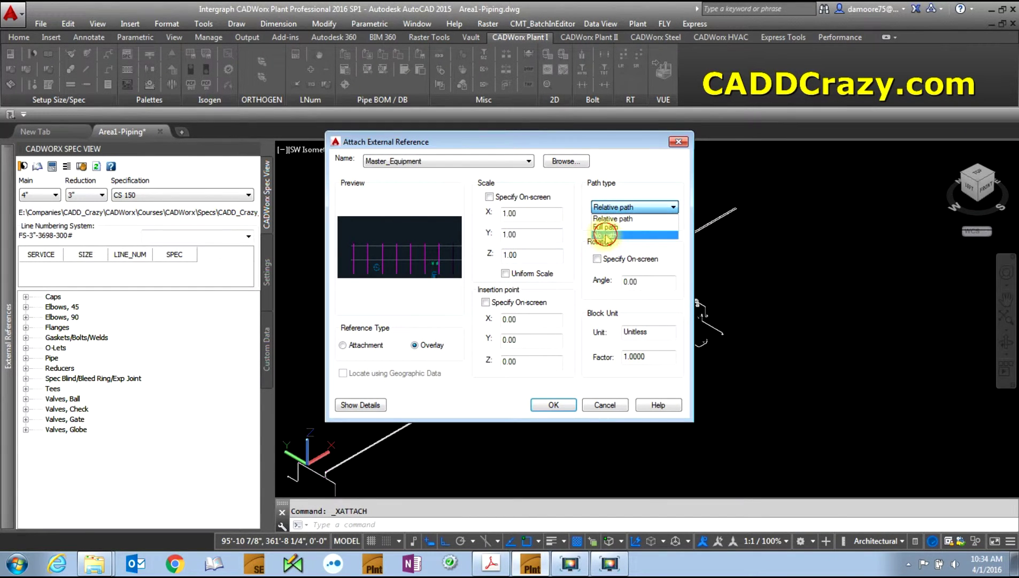
pyautogui.click(605, 235)
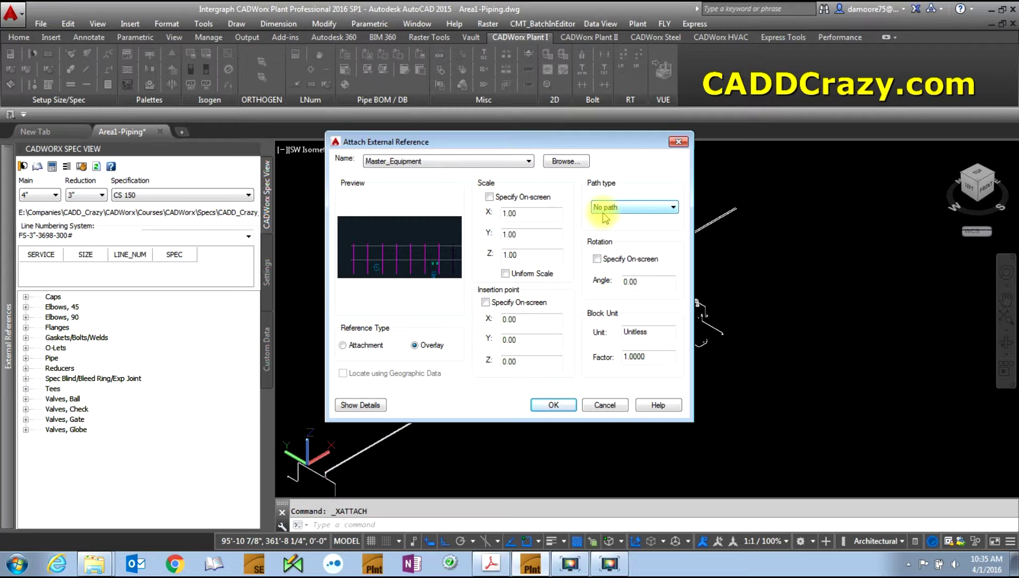
# Attach Master_Equipment as an Overlay reference with a Relative path, keeping the insertion point at 0,0,0
pyautogui.click(605, 210)
pyautogui.click(611, 218)
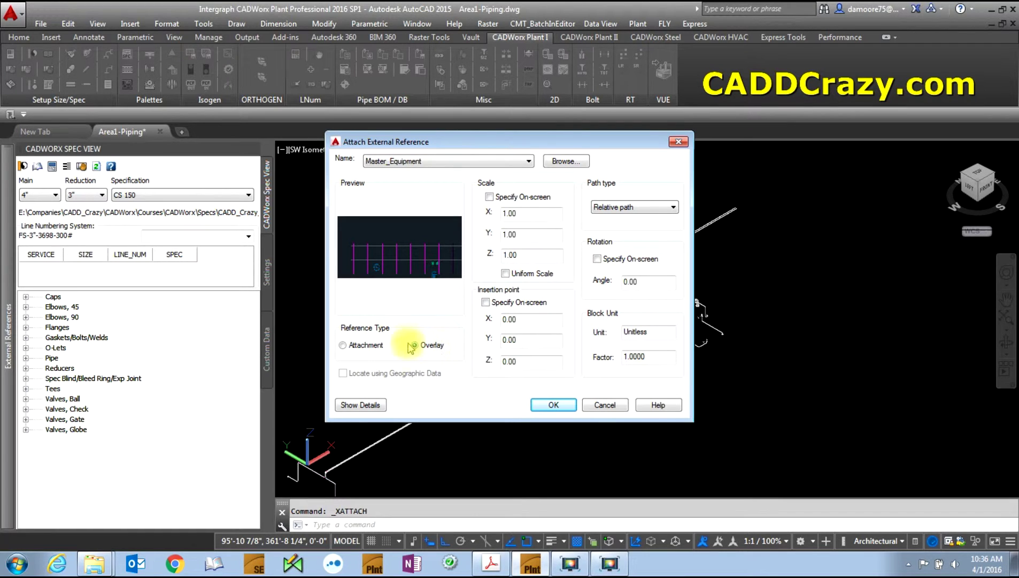
pyautogui.click(353, 347)
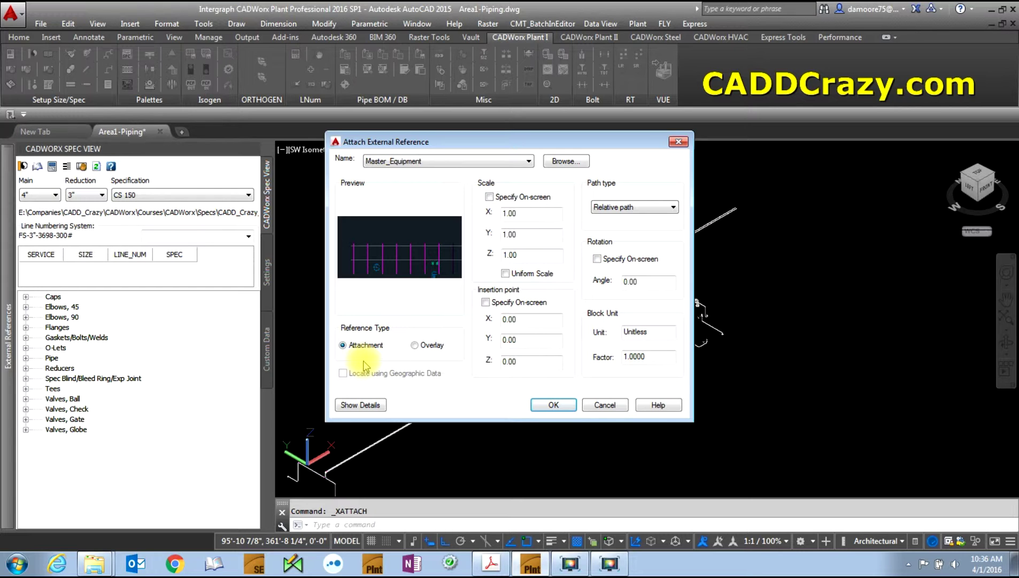
pyautogui.click(432, 350)
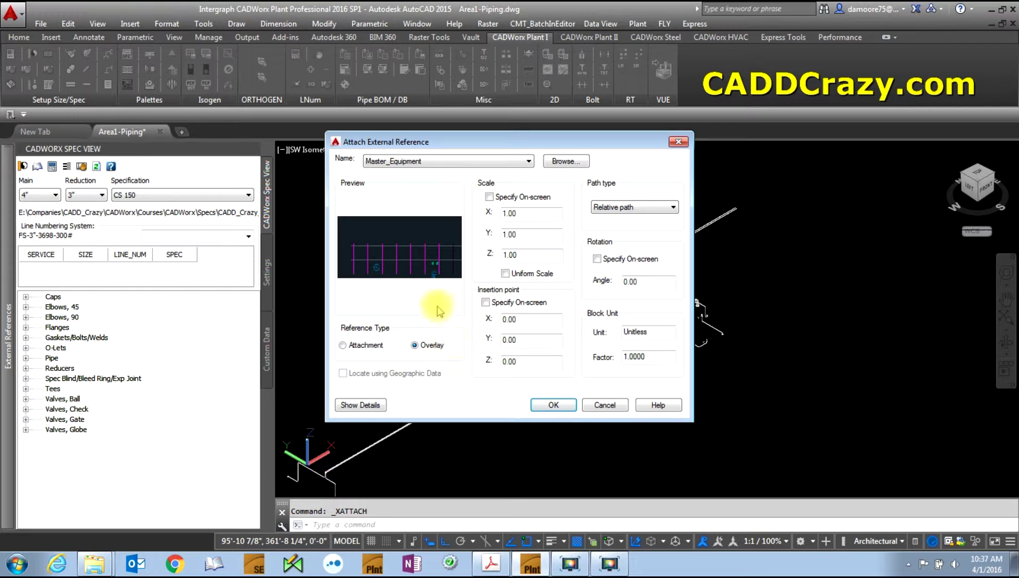
pyautogui.click(546, 408)
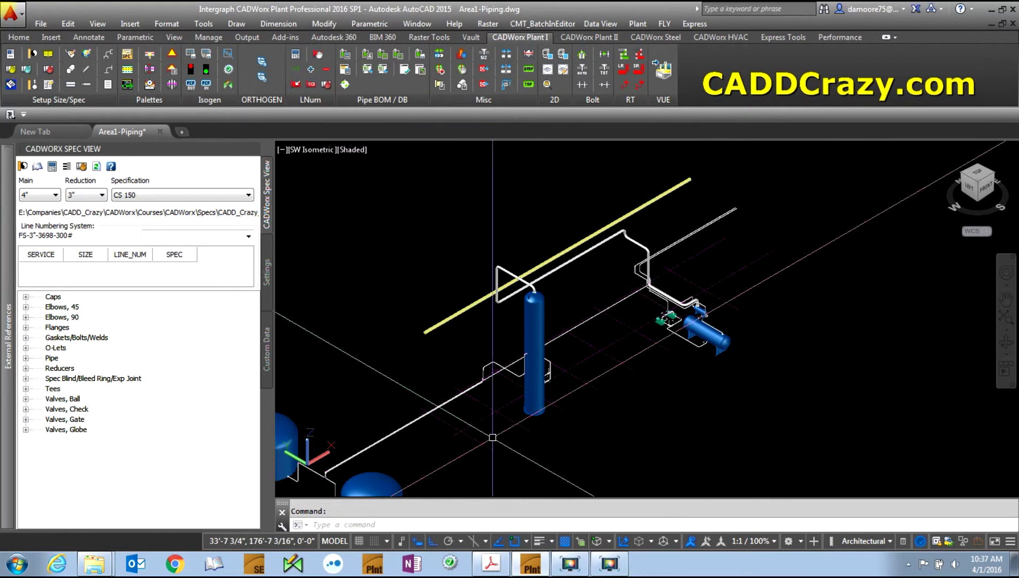
pyautogui.scroll(-2, 495, 406)
pyautogui.scroll(3, 500, 326)
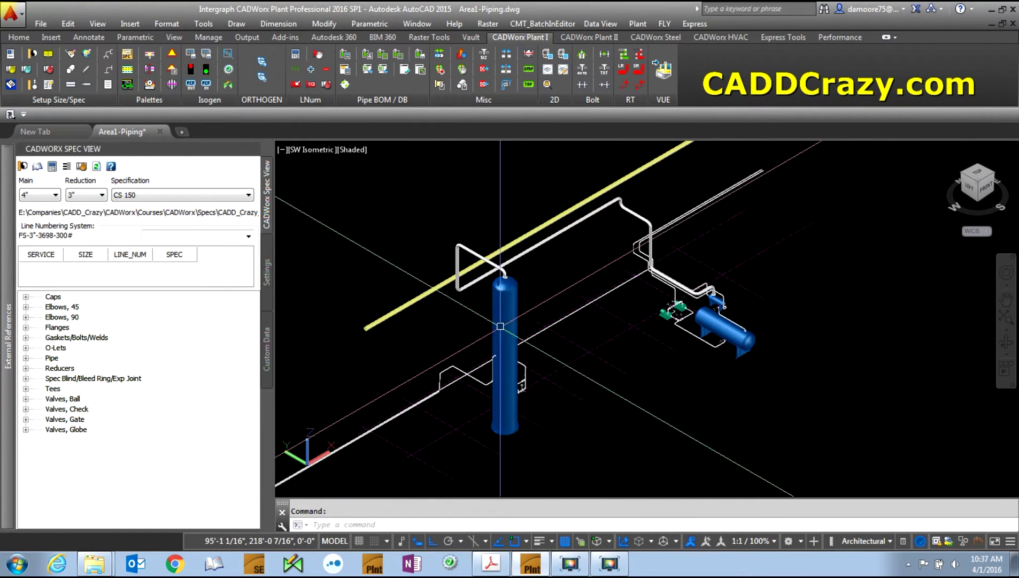
pyautogui.scroll(2, 503, 321)
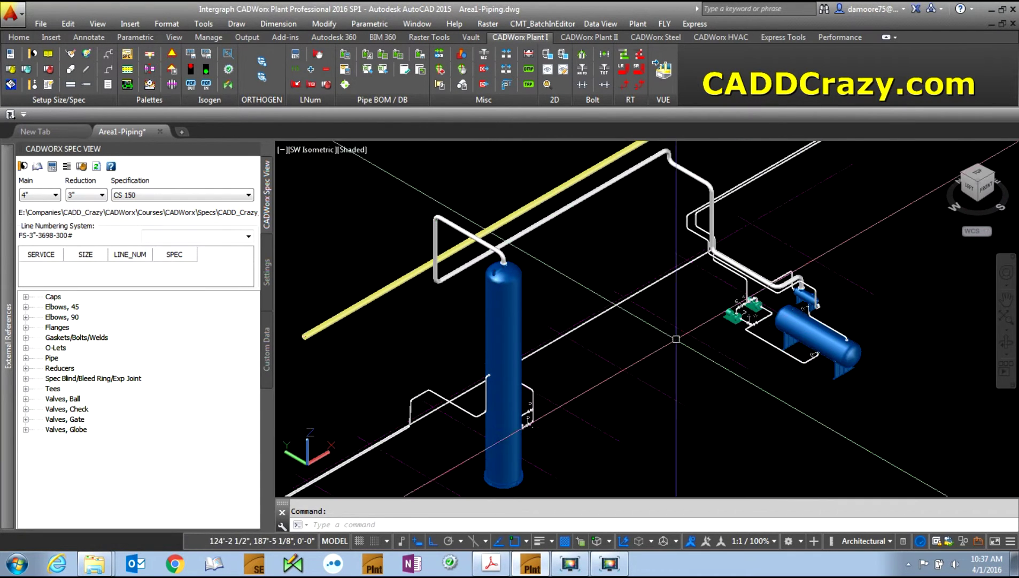
# Unload the nested T-101 tower reference from the piping drawing
pyautogui.scroll(-2, 676, 339)
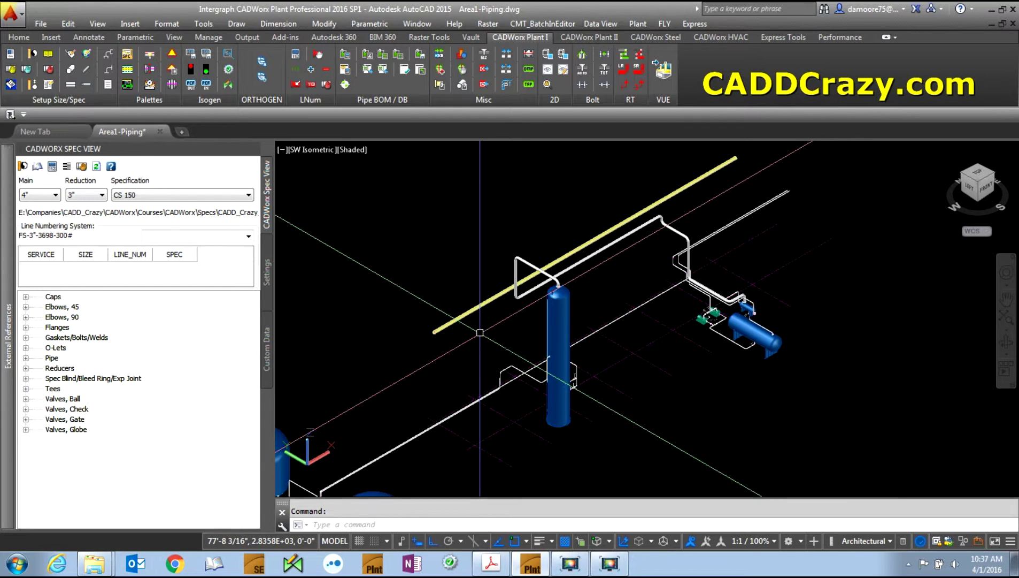
pyautogui.click(12, 283)
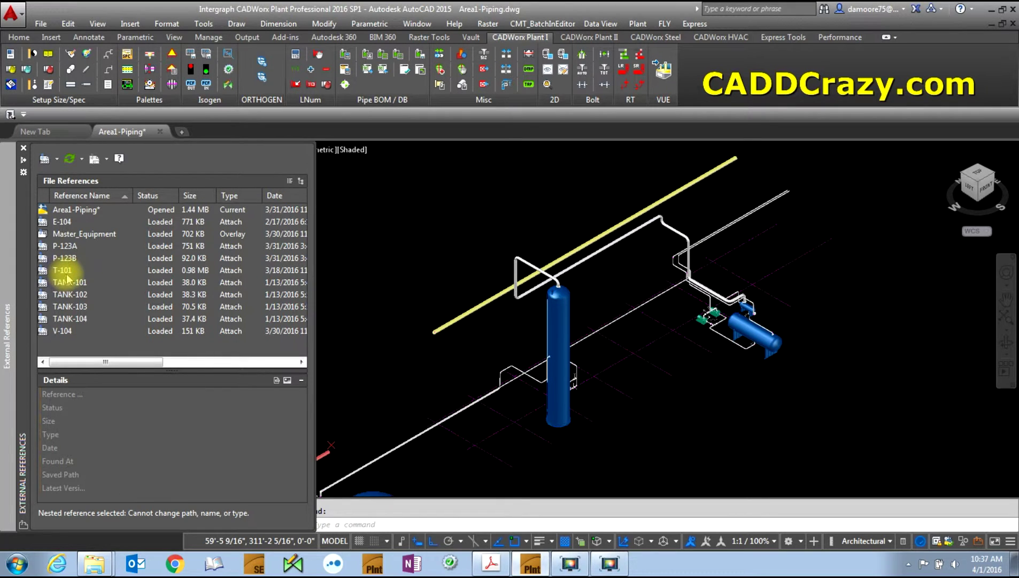
pyautogui.click(432, 352)
pyautogui.scroll(2, 597, 332)
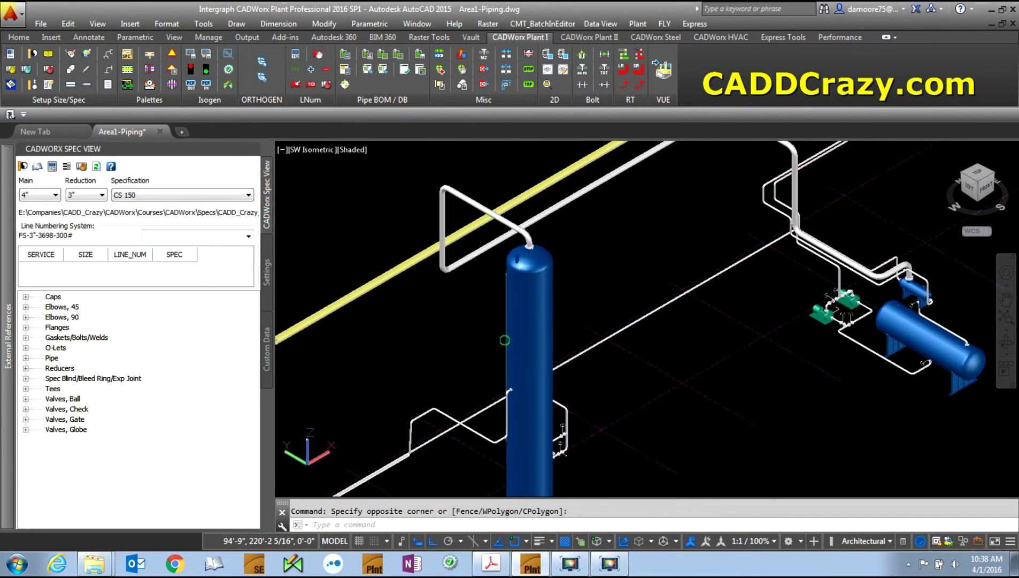
pyautogui.scroll(2, 565, 428)
pyautogui.press('Escape')
pyautogui.moveTo(10, 329)
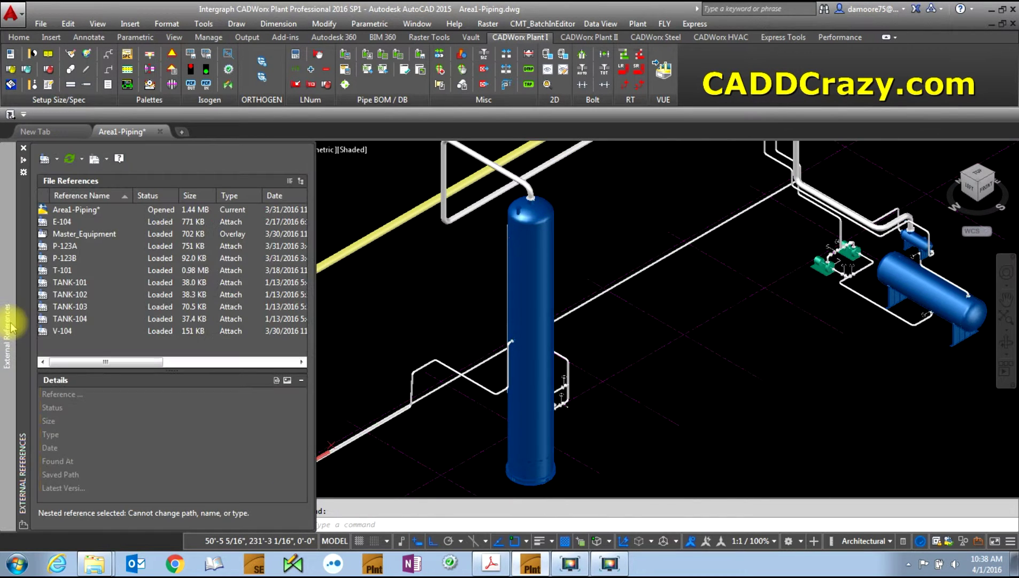
pyautogui.click(62, 270)
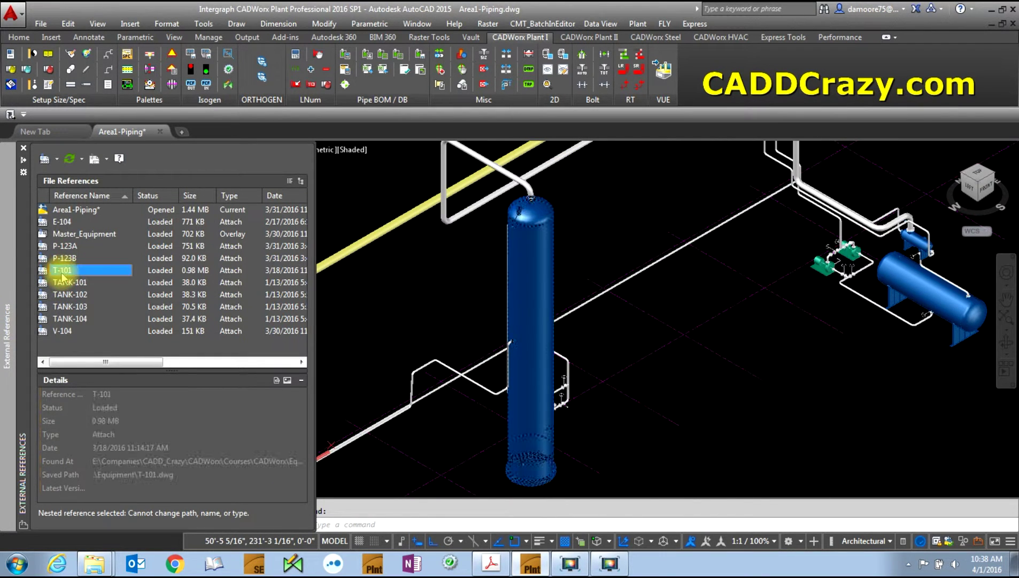
pyautogui.rightClick(67, 274)
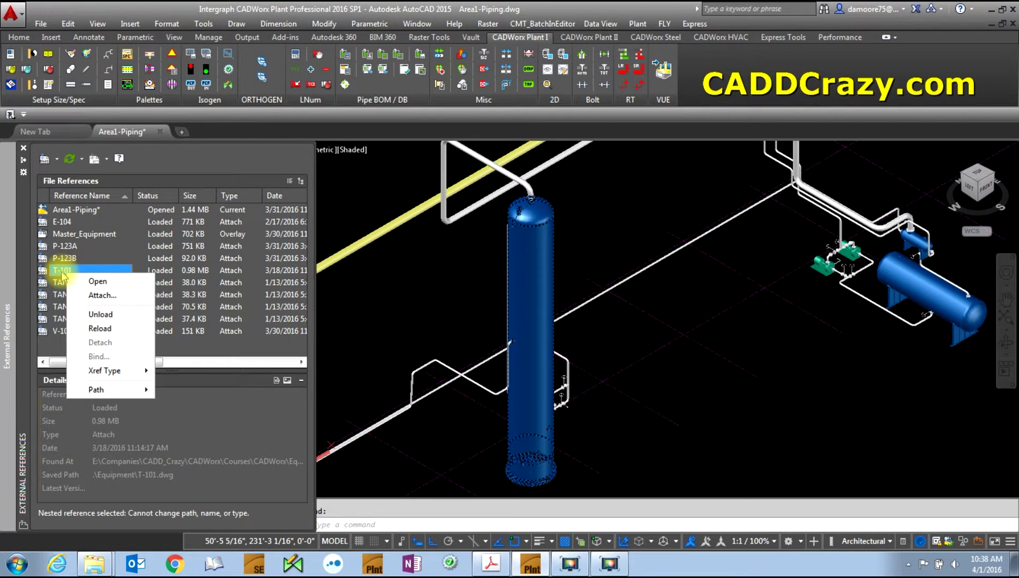
pyautogui.click(101, 316)
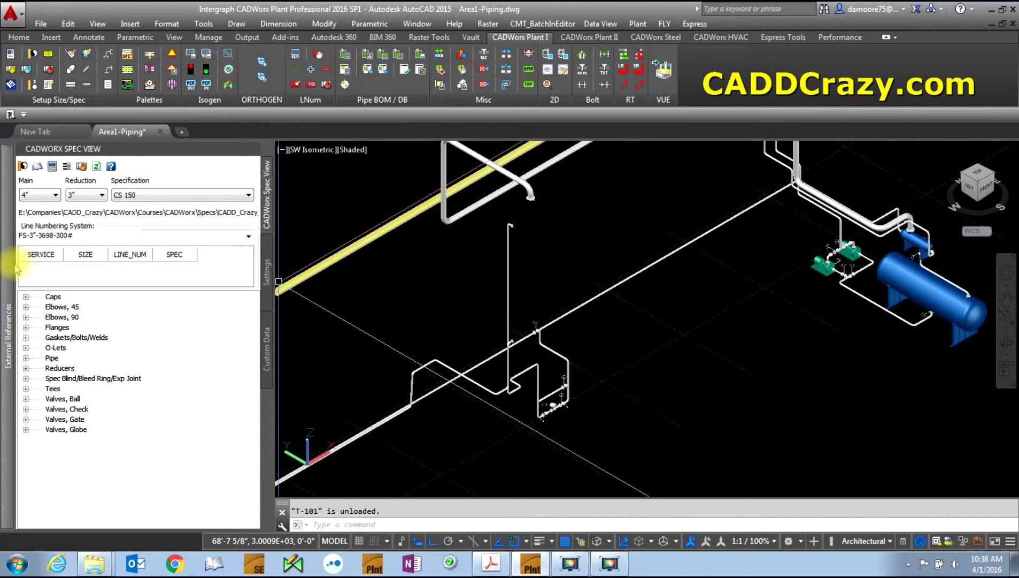
# Reload the unloaded T-101 reference
pyautogui.moveTo(8, 264)
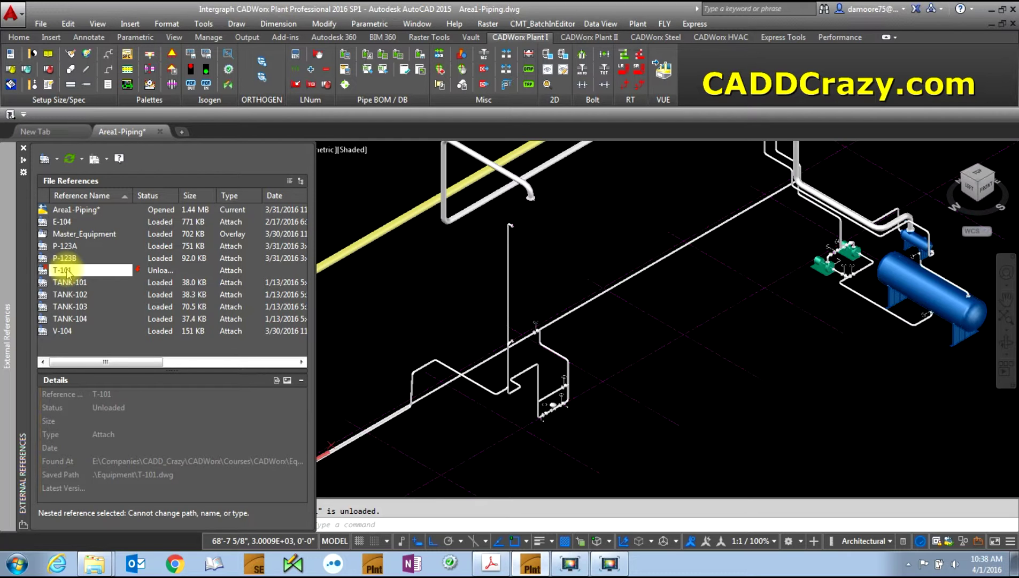
pyautogui.rightClick(54, 269)
pyautogui.click(100, 323)
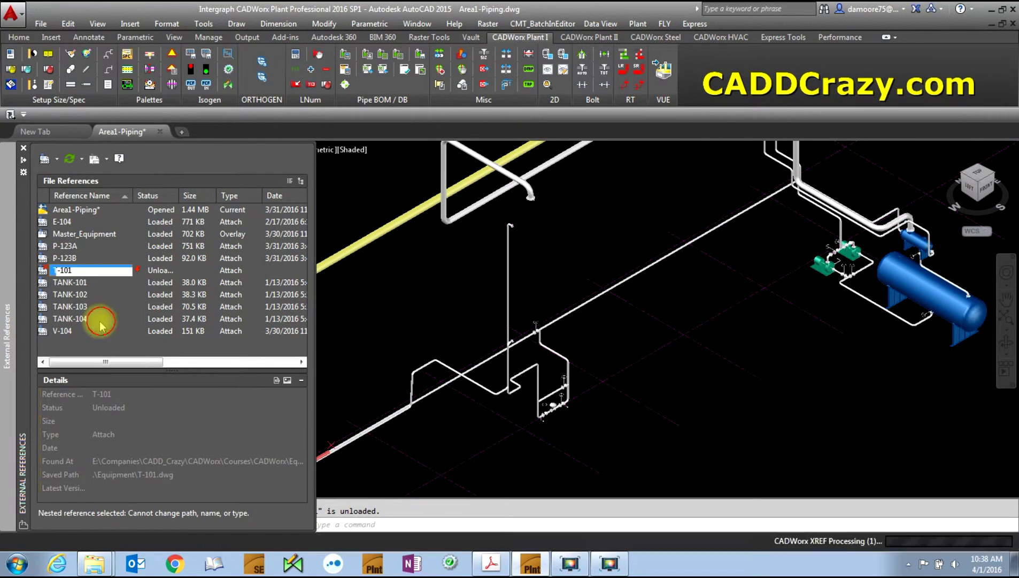
# Highlight the Master_Equipment, T-101 and P-123A references one by one to check what each covers in the model
pyautogui.click(84, 235)
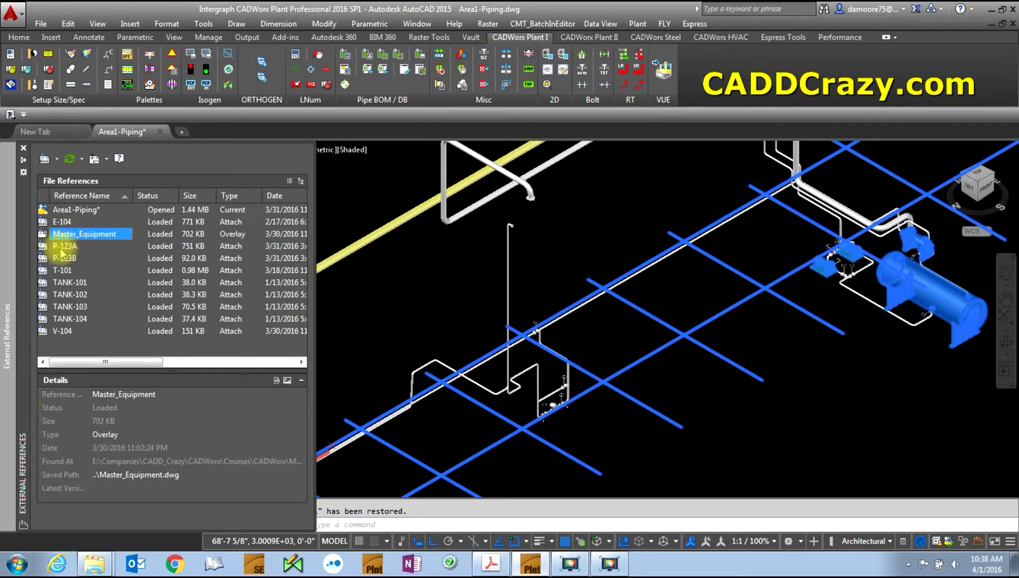
pyautogui.click(69, 269)
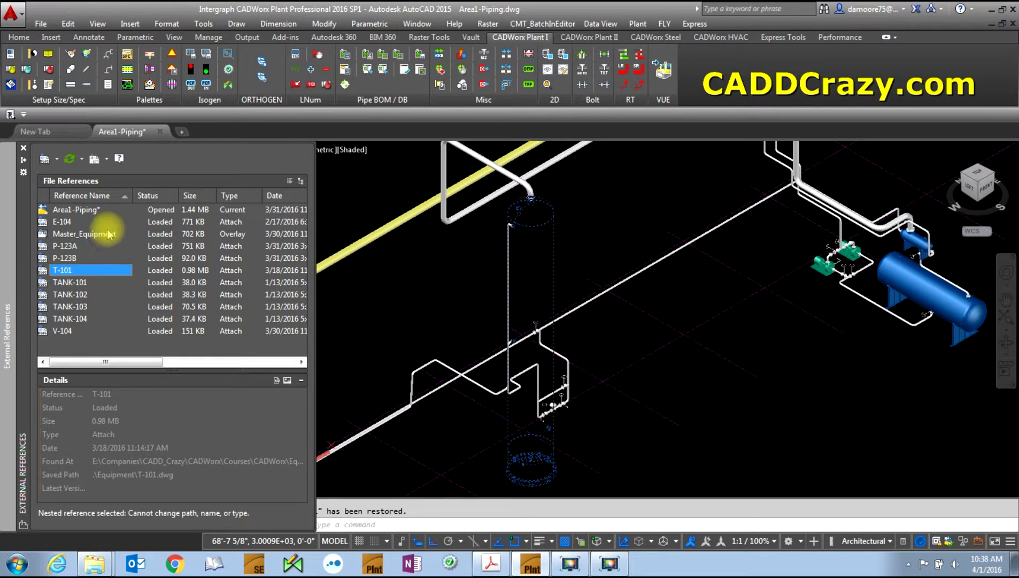
pyautogui.click(104, 246)
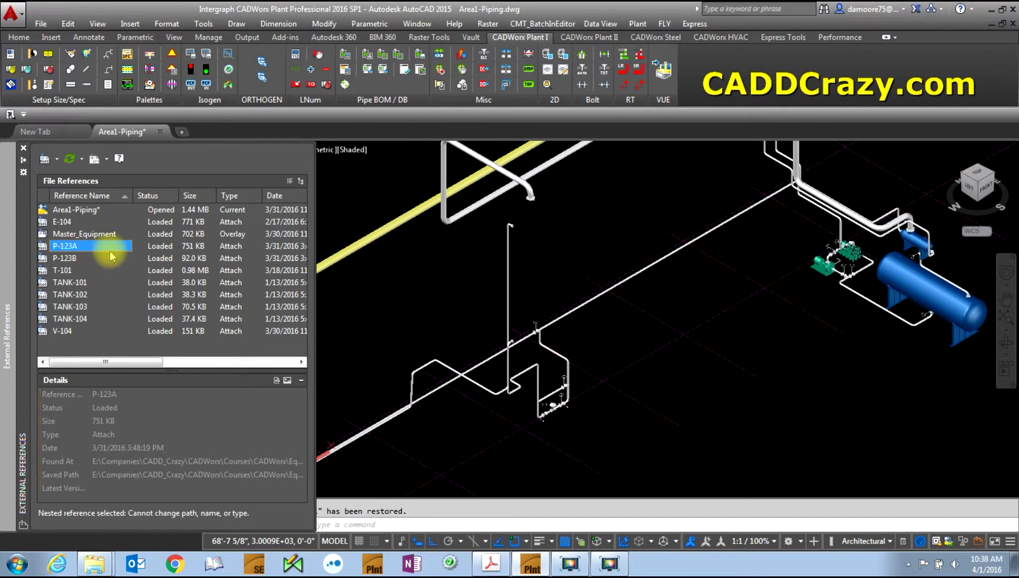
pyautogui.click(402, 276)
pyautogui.press('Escape')
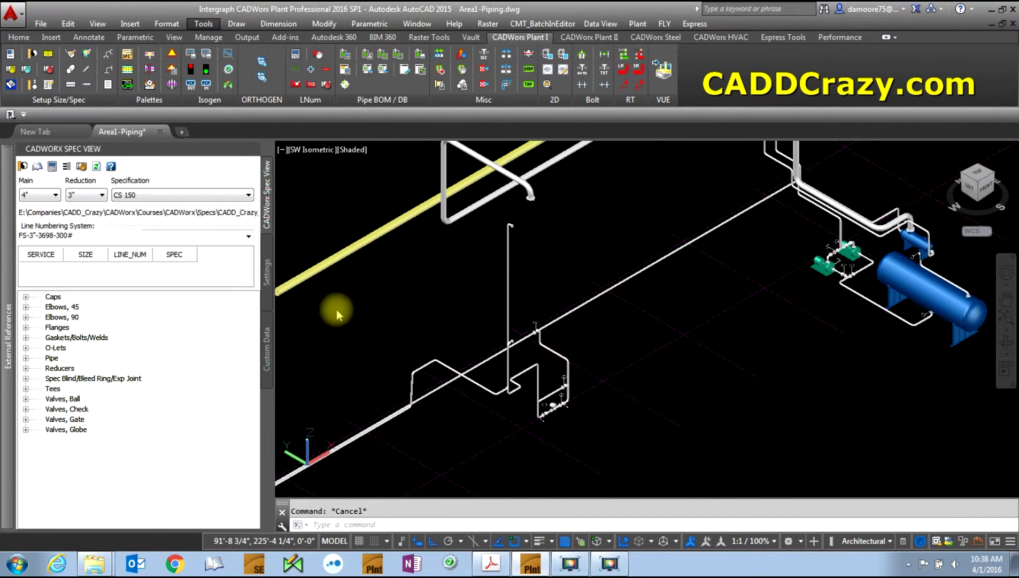
# Reload the T-101 reference once more to redraw the tower in the model
pyautogui.moveTo(3, 283)
pyautogui.rightClick(73, 272)
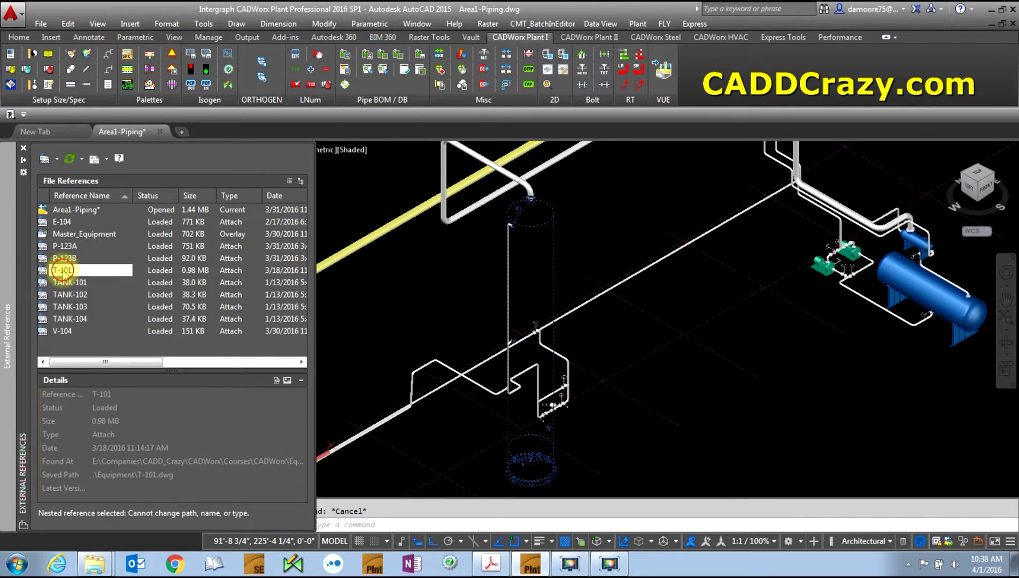
pyautogui.click(98, 324)
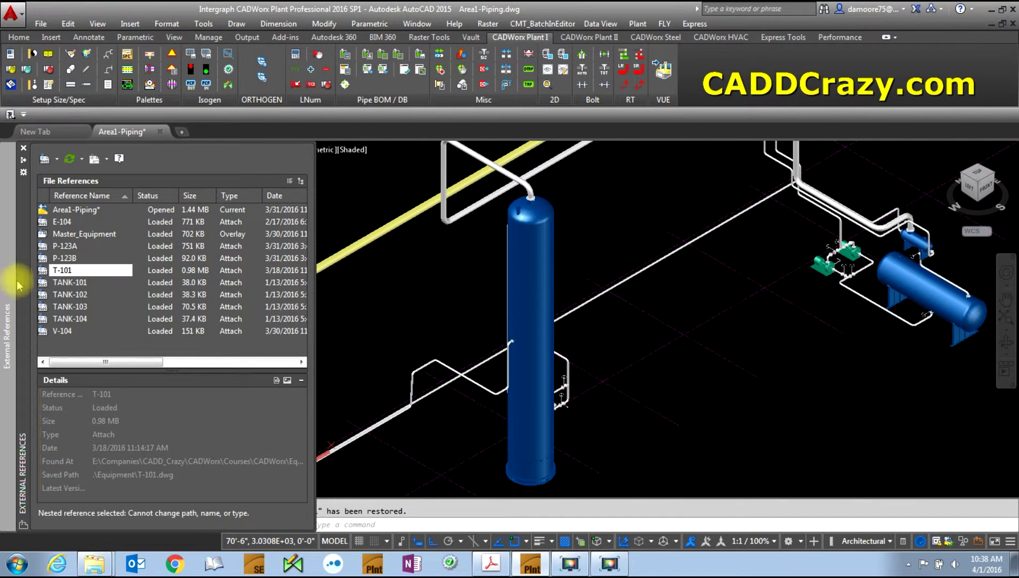
# Choose Master_Structural.dwg from the CADWorx folder as another DWG reference to attach
pyautogui.rightClick(94, 247)
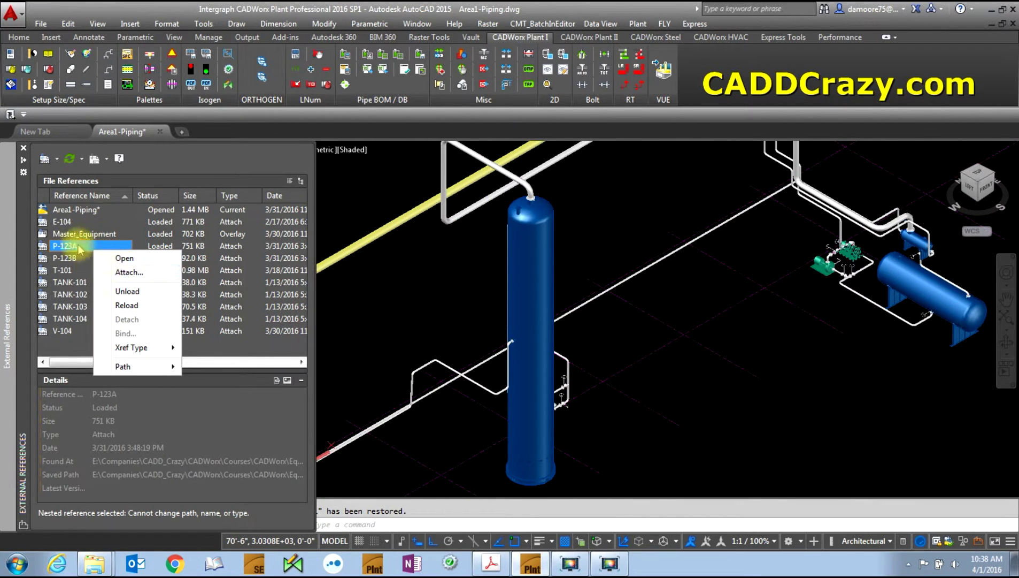
pyautogui.click(59, 344)
pyautogui.rightClick(59, 343)
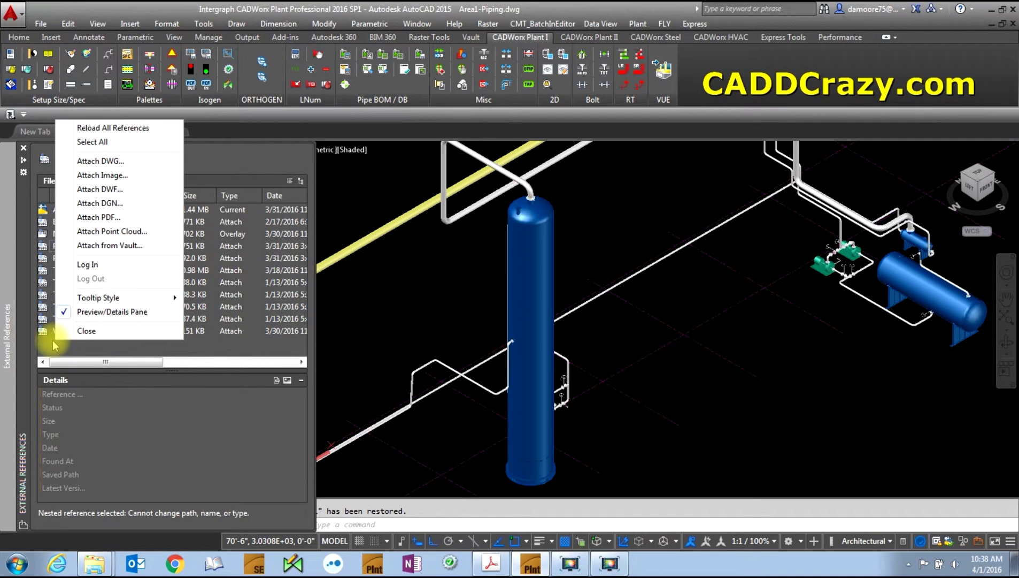
pyautogui.click(119, 161)
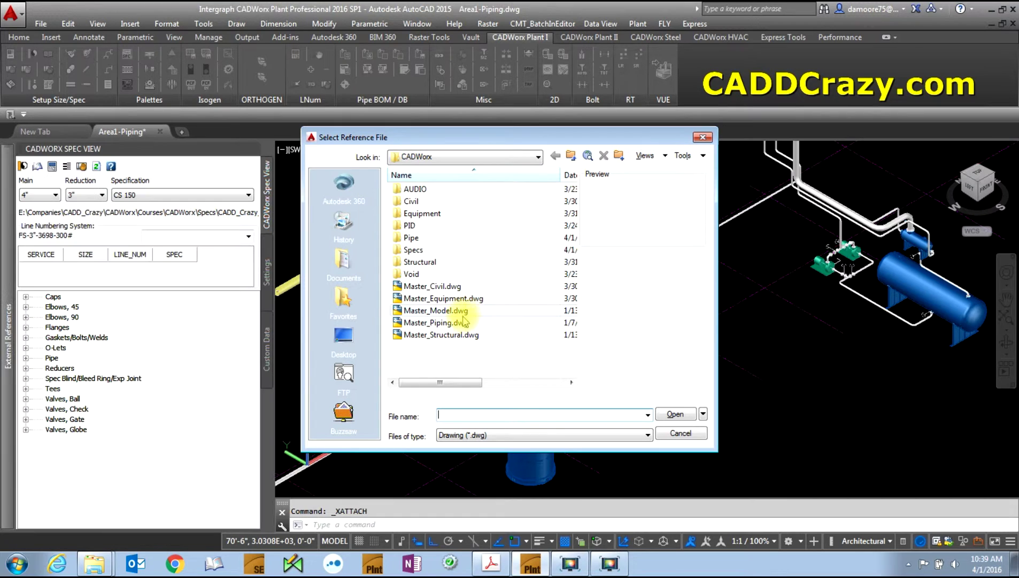
pyautogui.click(420, 336)
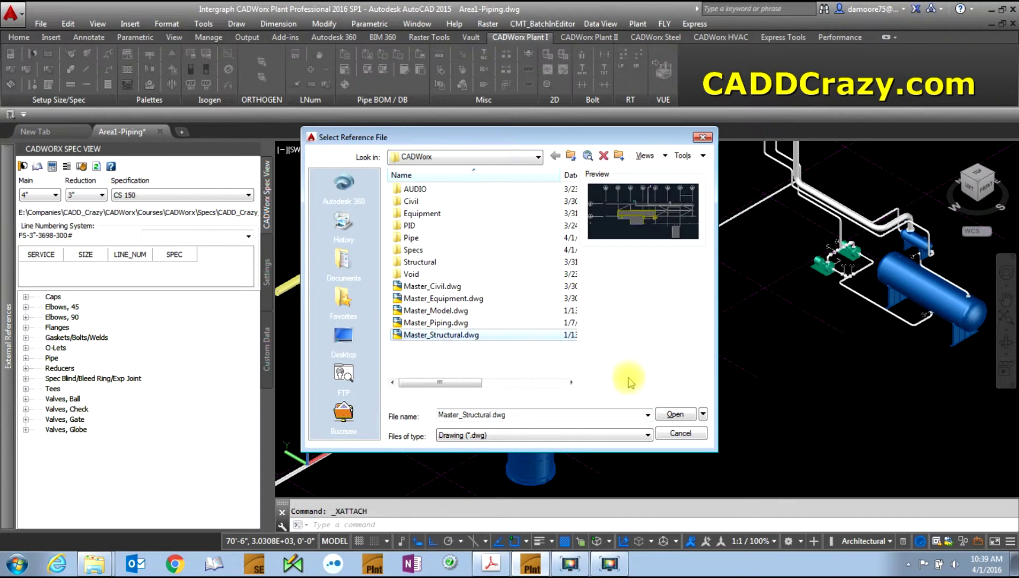
pyautogui.click(663, 416)
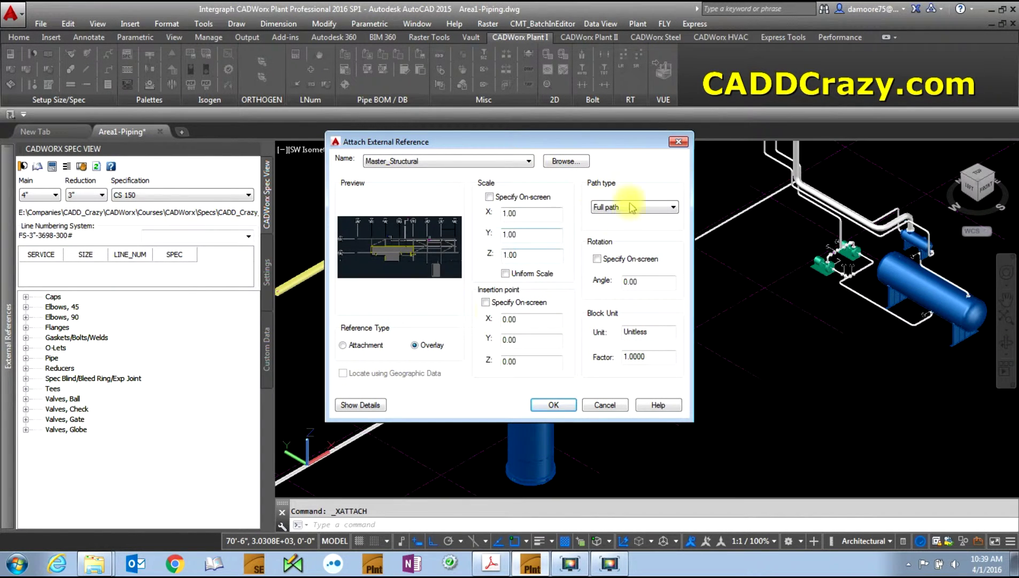
# Try to assign the Relative path type to the Master_Structural reference
pyautogui.click(657, 210)
pyautogui.click(616, 218)
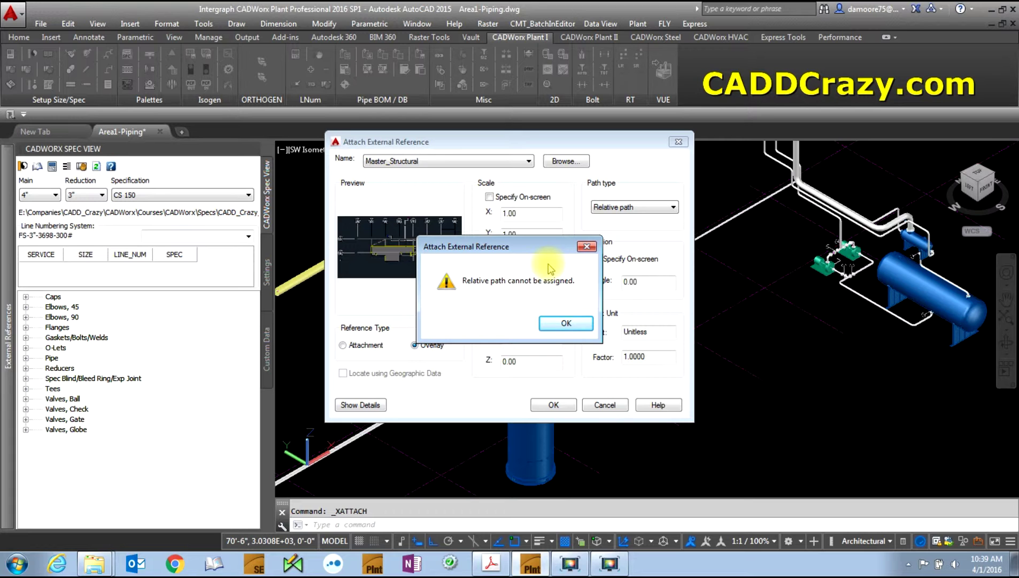
pyautogui.click(567, 324)
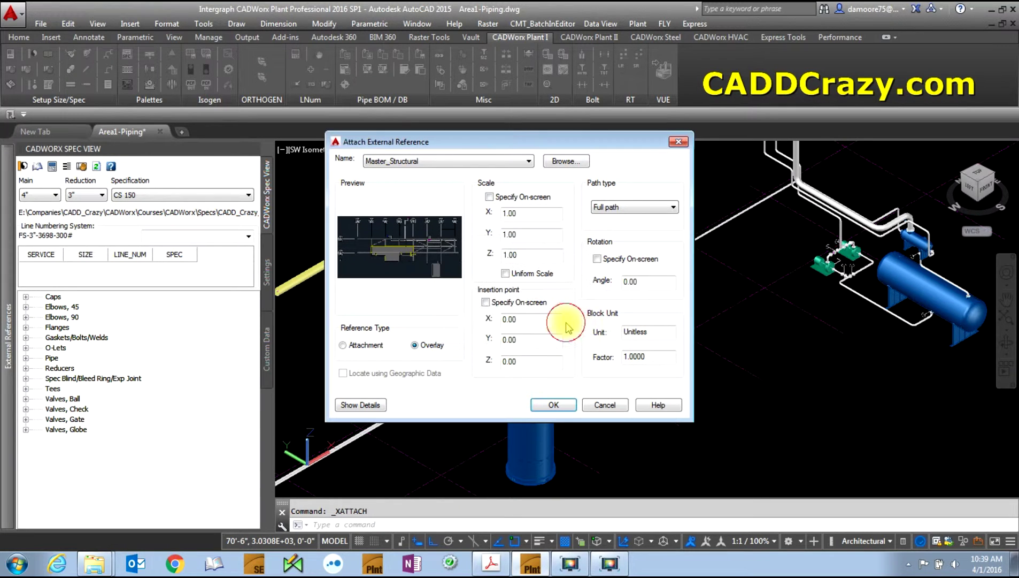
# Attach Master_Structural as an Overlay reference with a Full path, keeping the insertion point at 0,0,0 and scale at 1
pyautogui.click(644, 210)
pyautogui.click(653, 185)
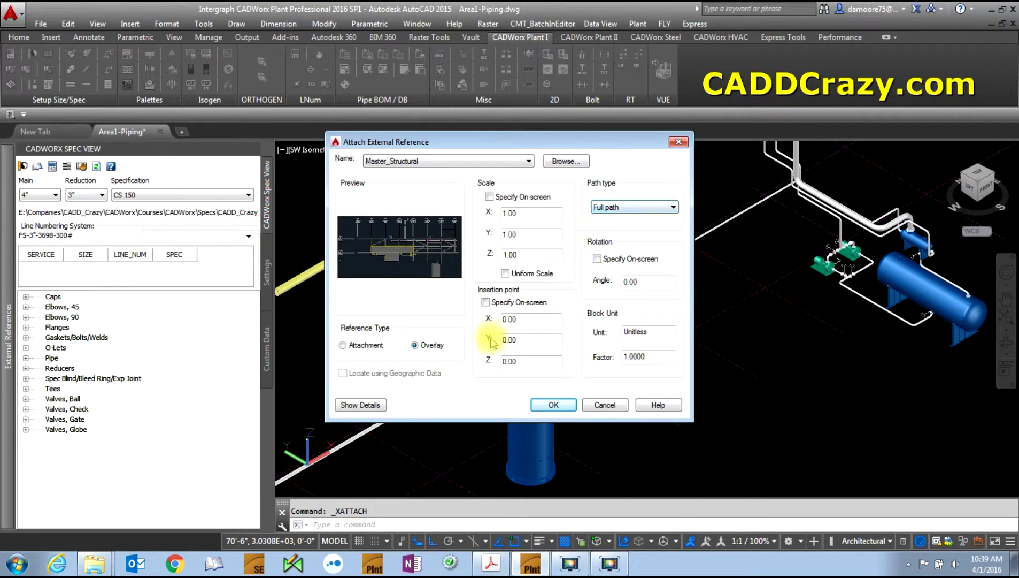
pyautogui.click(551, 405)
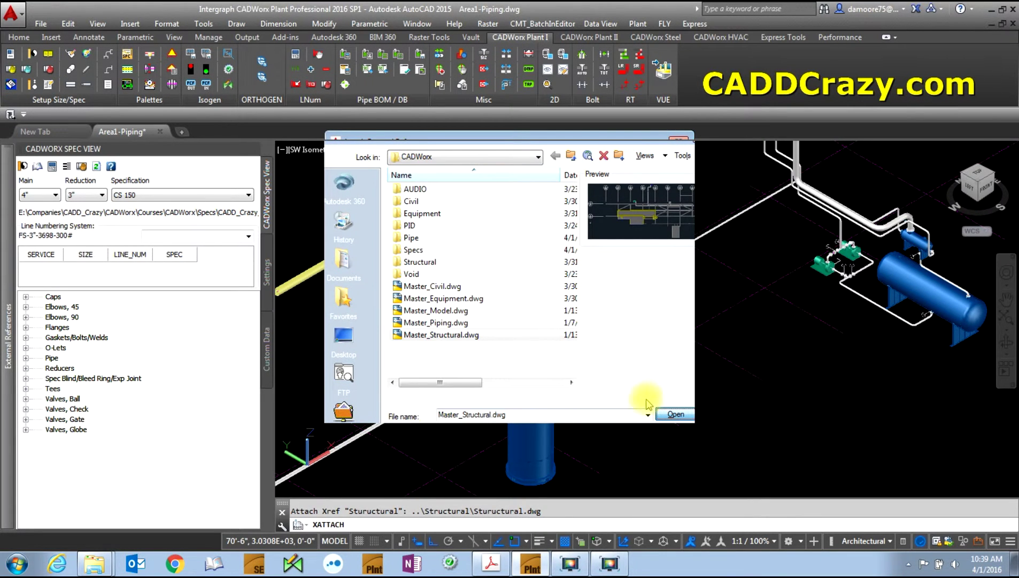
pyautogui.click(675, 413)
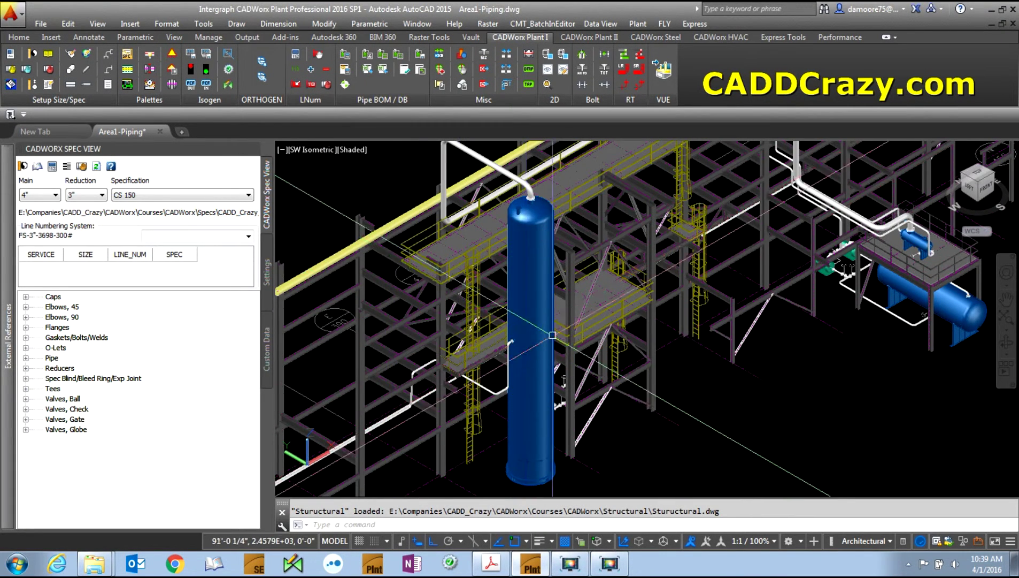
# Examine the attached steel structure and the blue tower by selecting each to see which objects belong to its reference
pyautogui.scroll(-5, 552, 335)
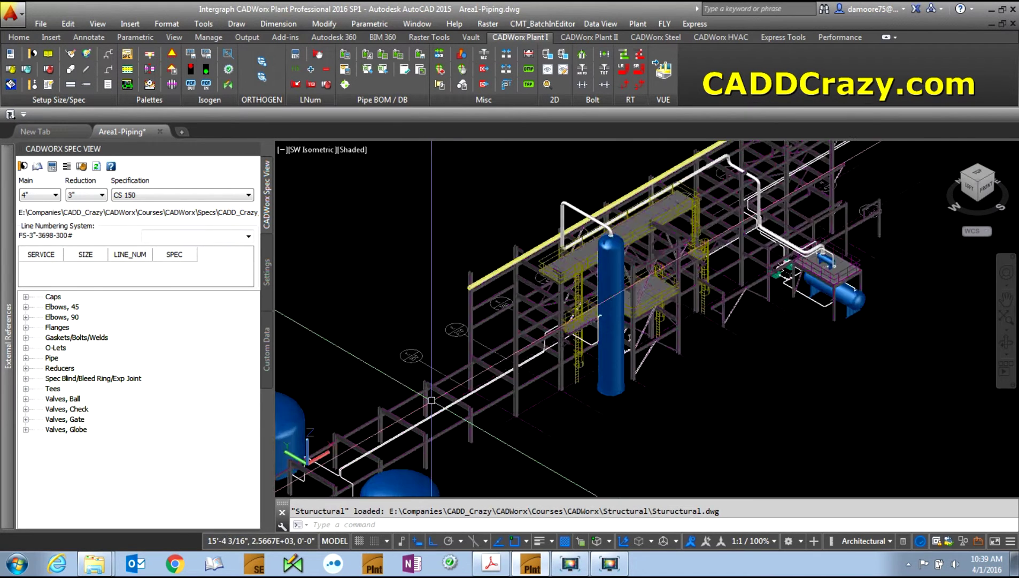
pyautogui.scroll(5, 432, 400)
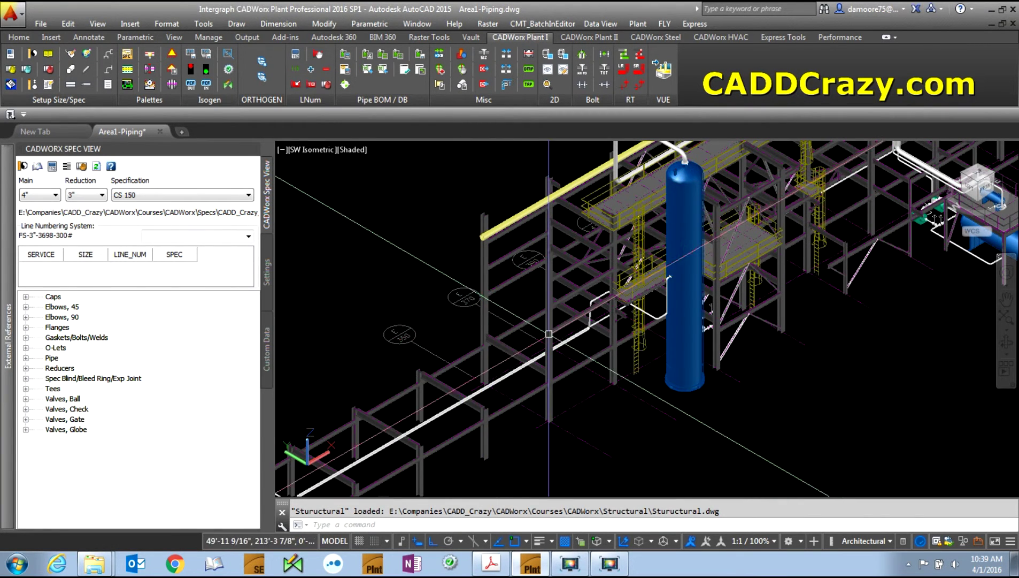
pyautogui.scroll(2, 679, 357)
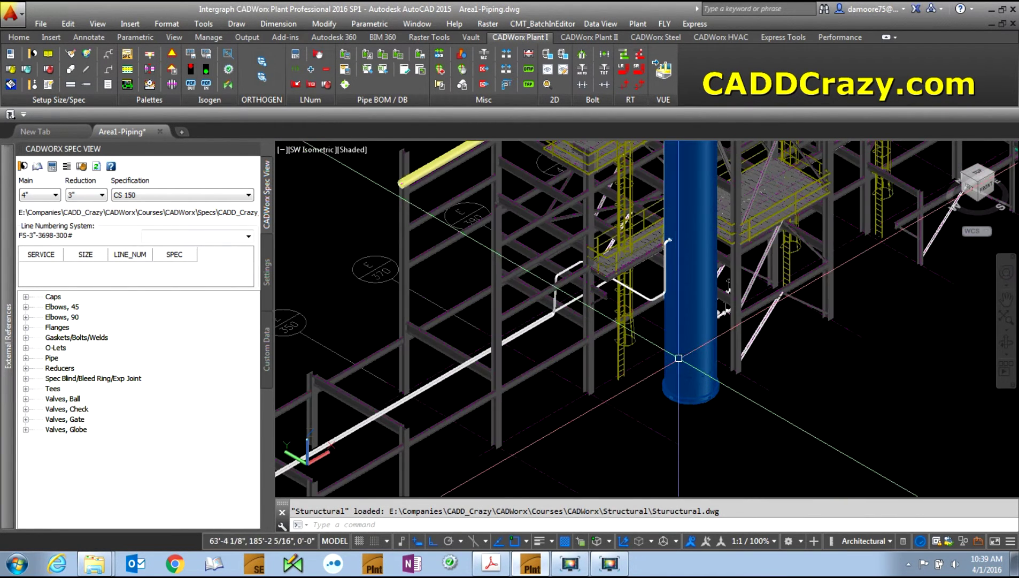
pyautogui.click(688, 315)
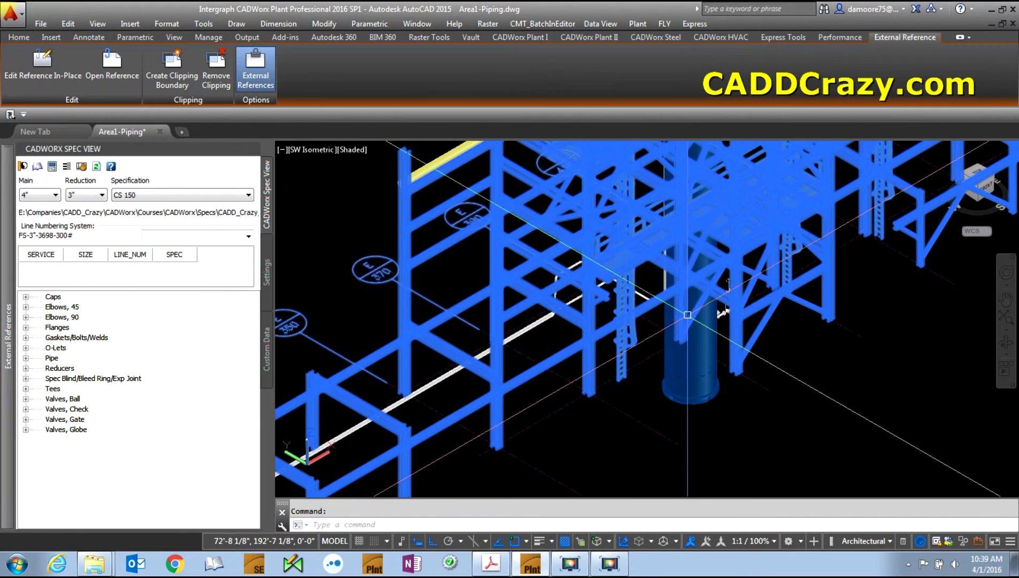
pyautogui.press('Escape')
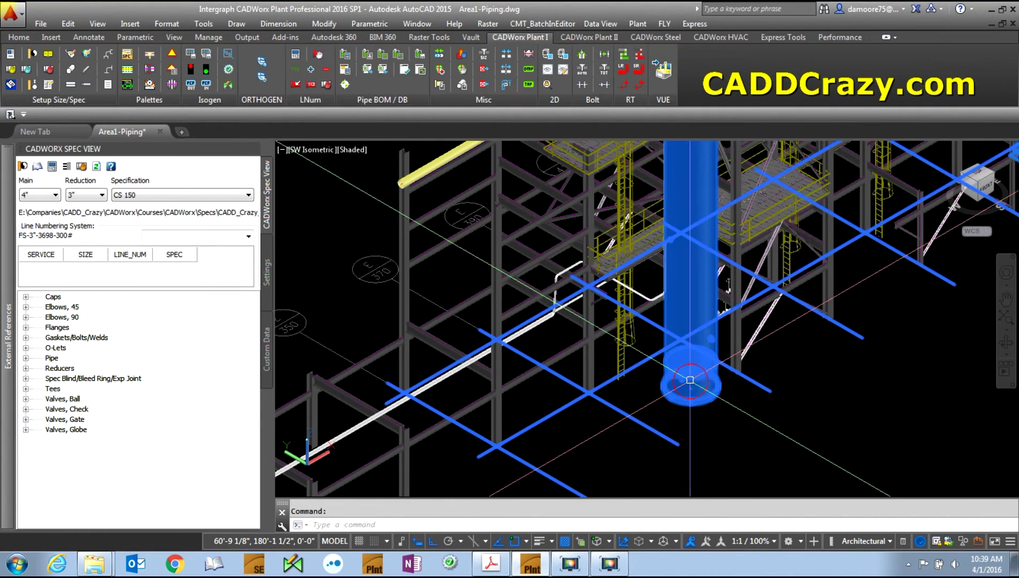
pyautogui.click(690, 379)
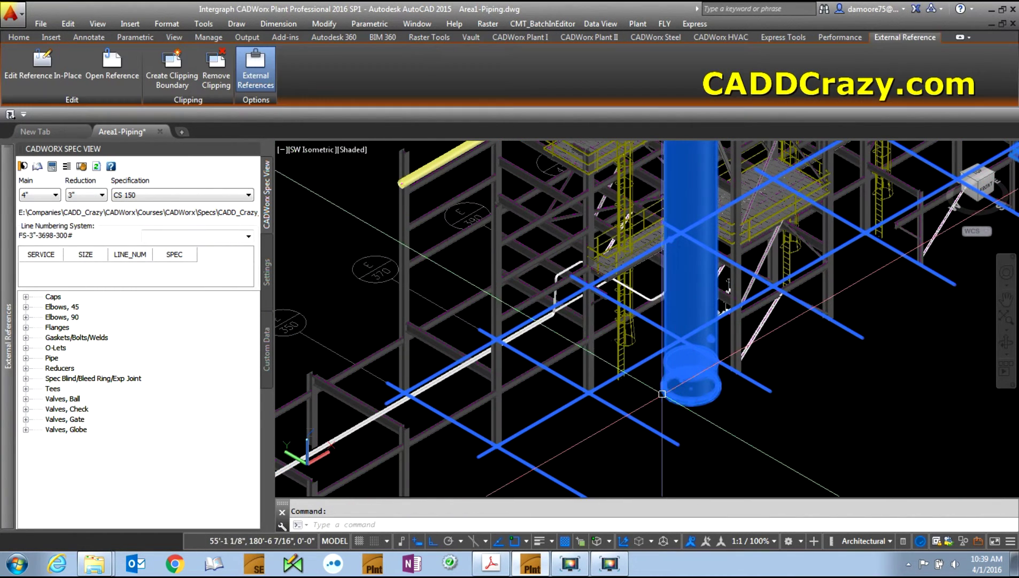
pyautogui.doubleClick(694, 379)
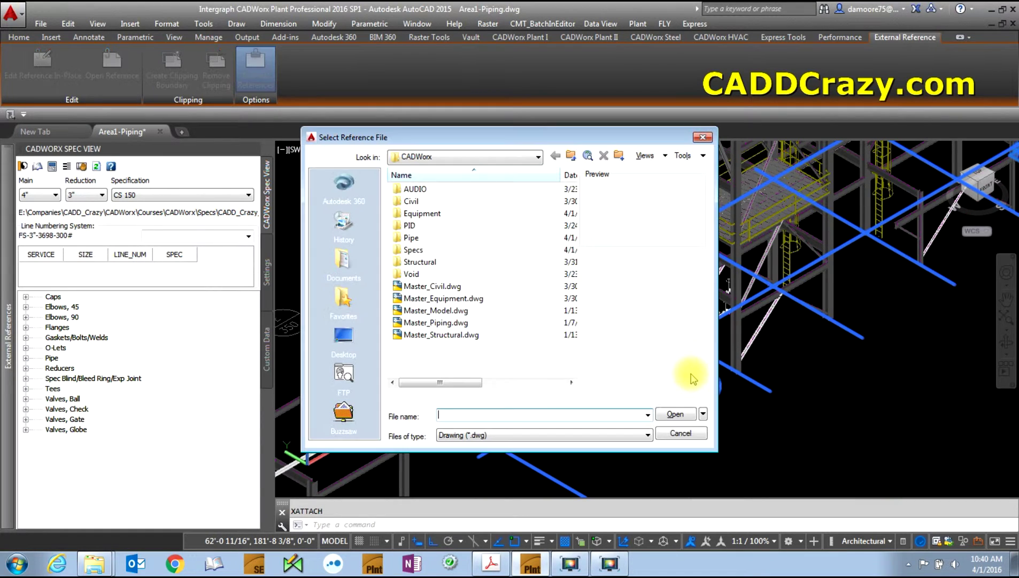
pyautogui.click(668, 434)
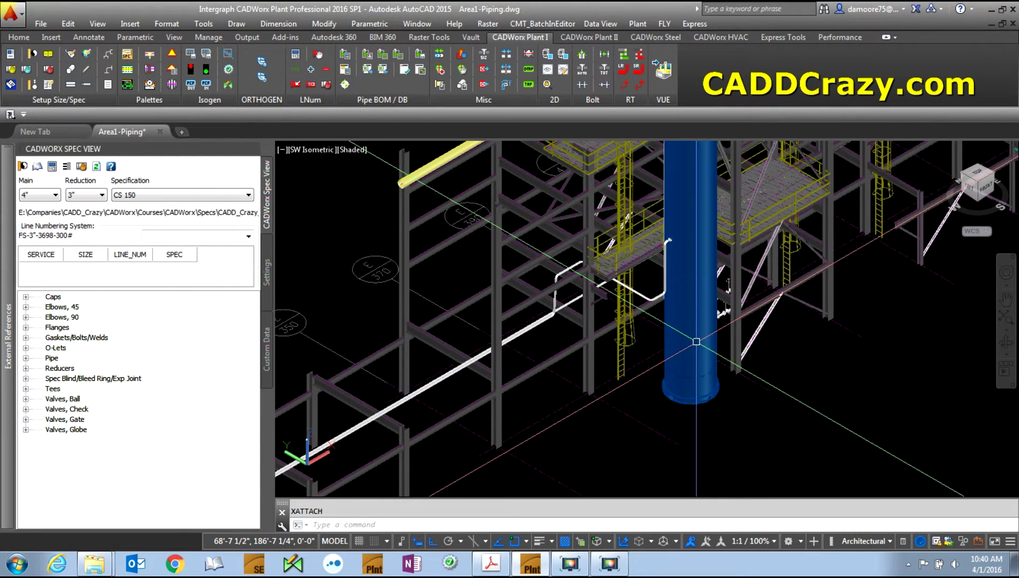
# Open the nested T-101 tower reference from the Area1-Piping file references as its own drawing
pyautogui.keyDown('shift'); pyautogui.moveTo(596, 325); pyautogui.dragTo(537, 398, button='middle'); pyautogui.keyUp('shift')
pyautogui.moveTo(3, 319)
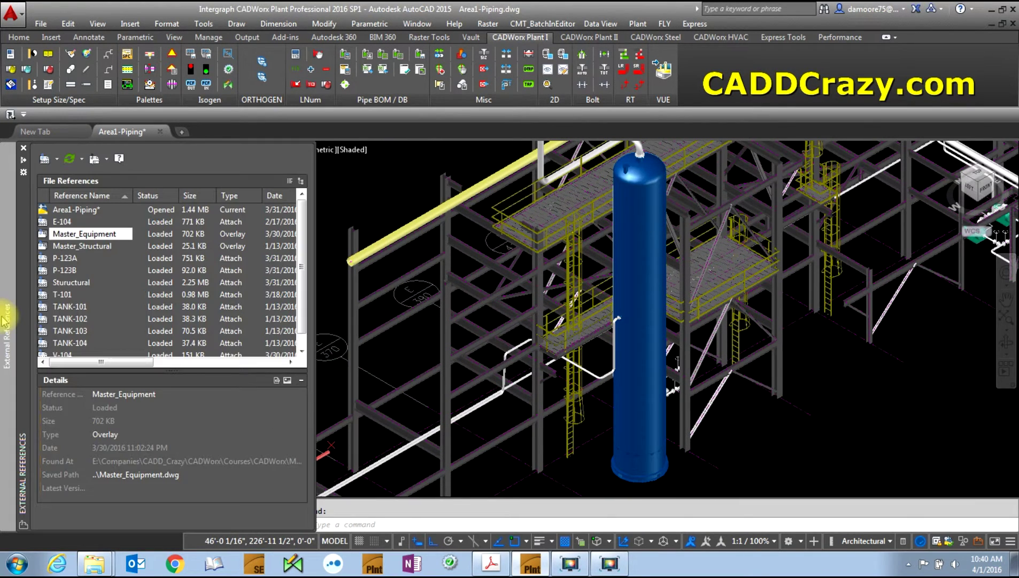
pyautogui.click(63, 294)
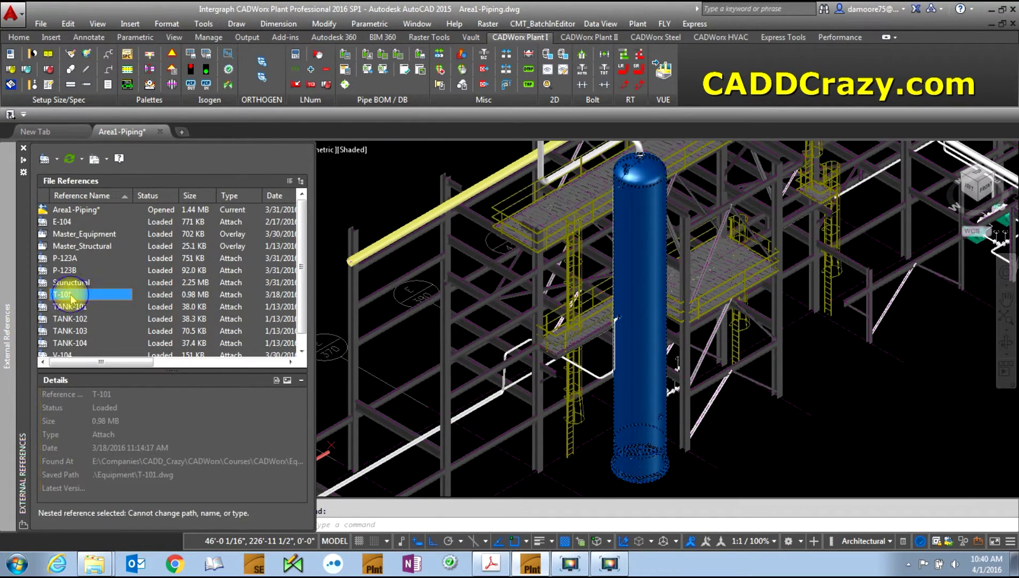
pyautogui.rightClick(72, 298)
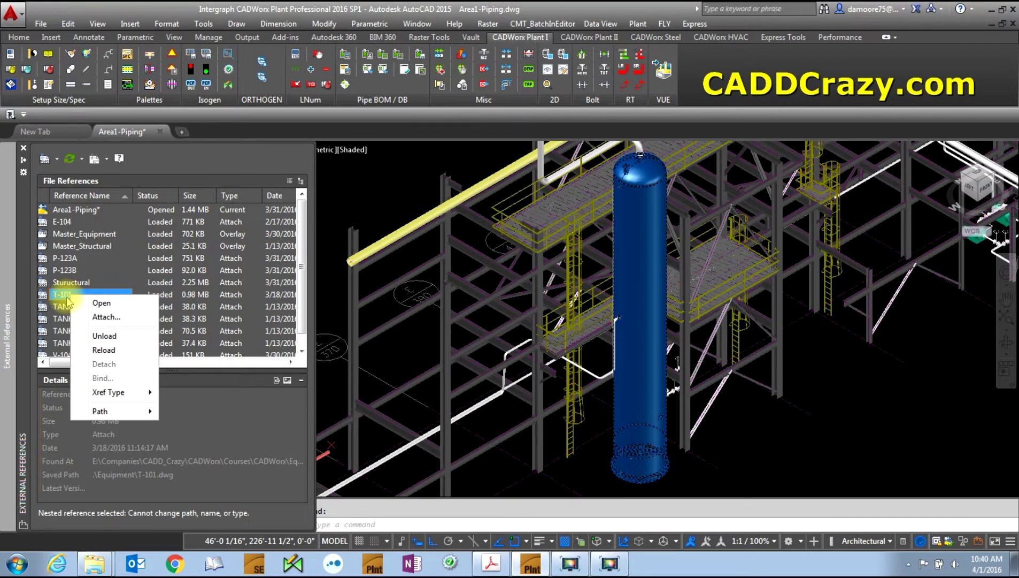
pyautogui.click(100, 304)
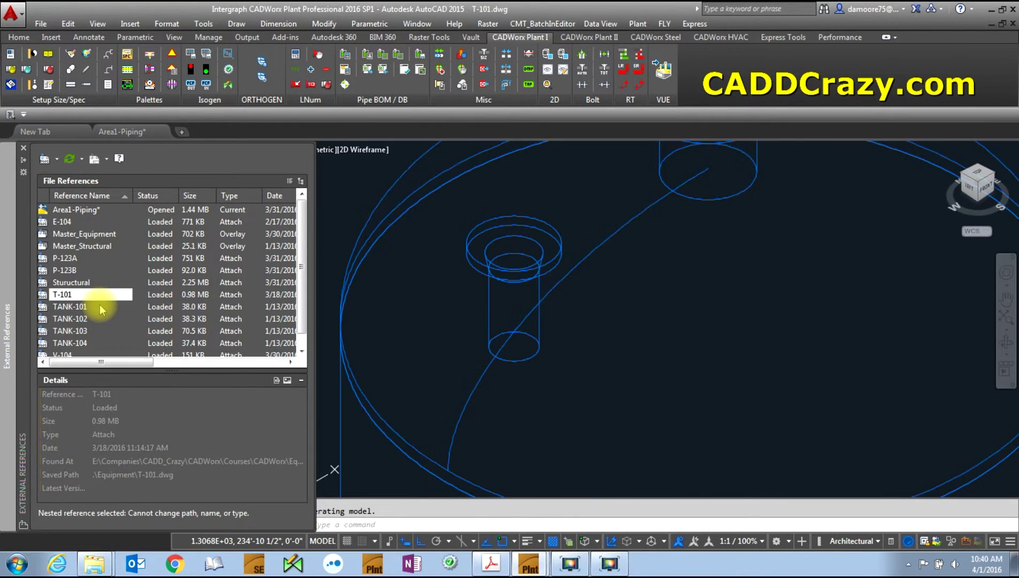
# Move the whole T-101 tower 20' along the 270° direction with Ortho on
pyautogui.scroll(6, 623, 300)
pyautogui.scroll(-4, 633, 305)
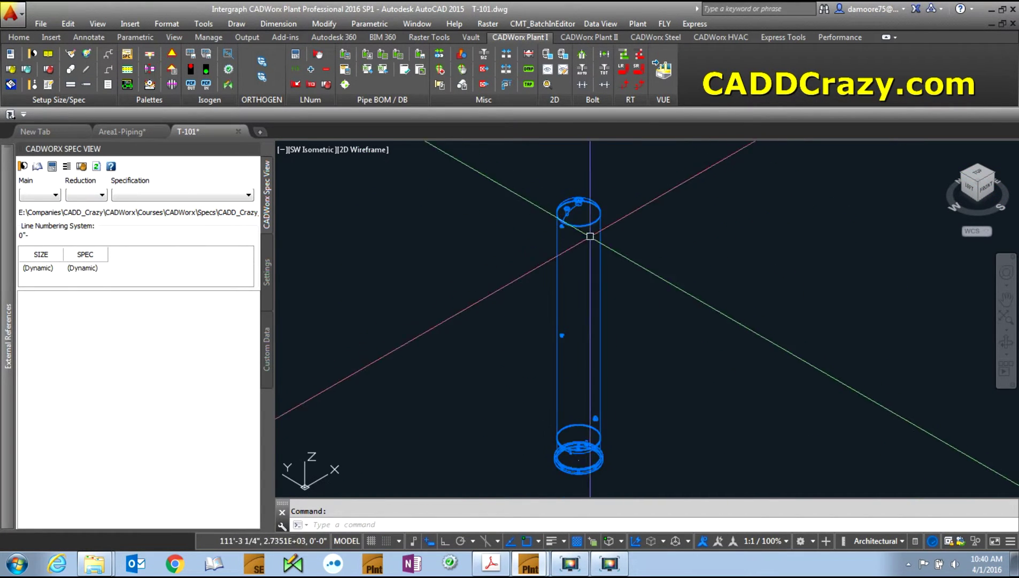
pyautogui.write('m')
pyautogui.press('Return')
pyautogui.click(615, 423)
pyautogui.click(522, 249)
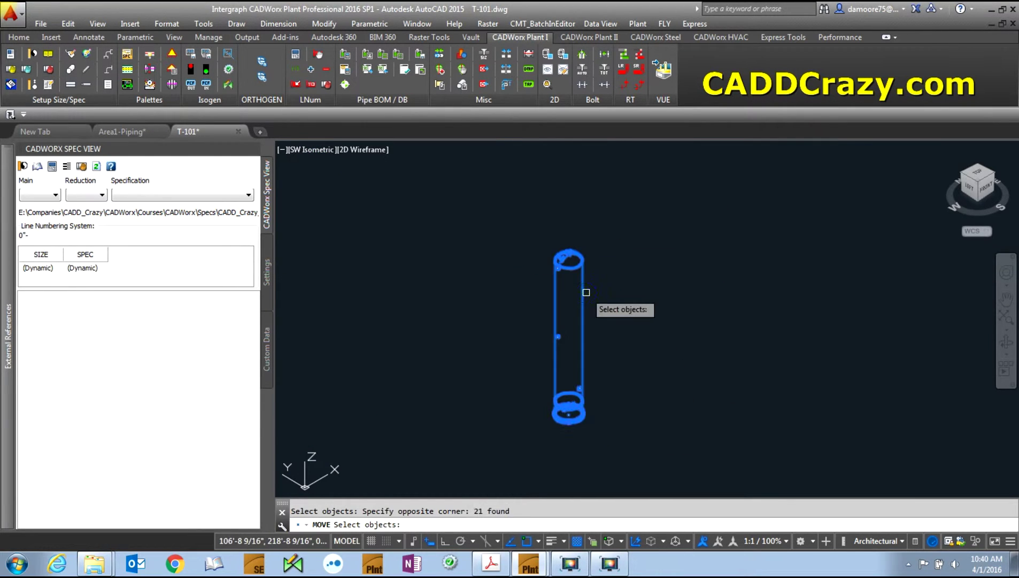
pyautogui.press('Return')
pyautogui.click(618, 296)
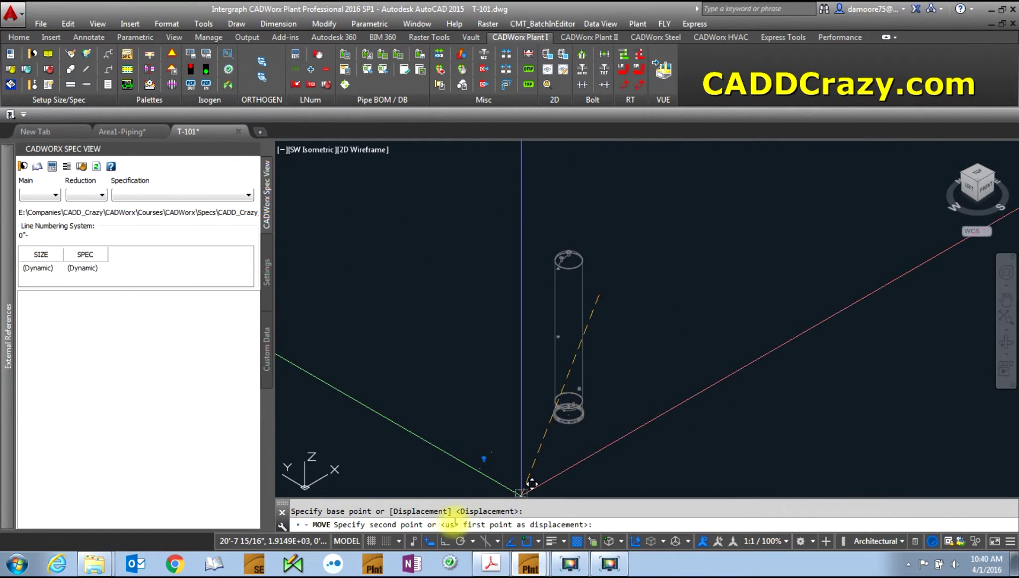
pyautogui.click(445, 541)
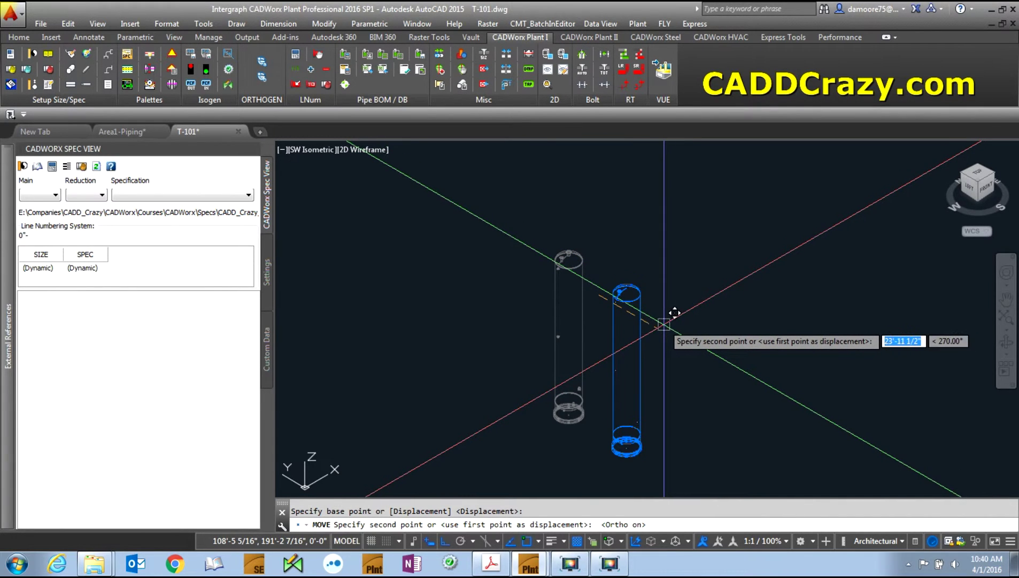
pyautogui.write("20'")
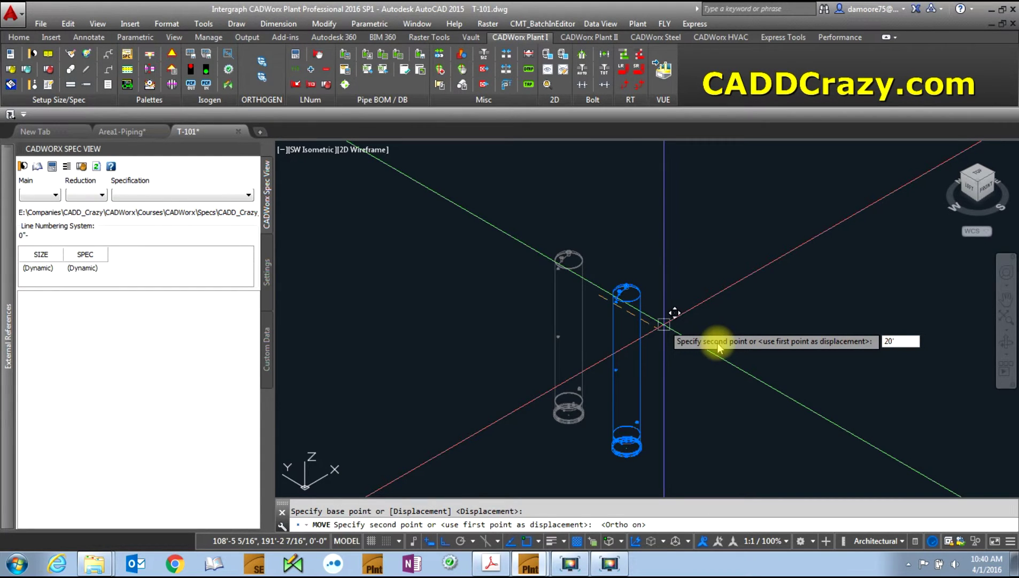
pyautogui.press('Return')
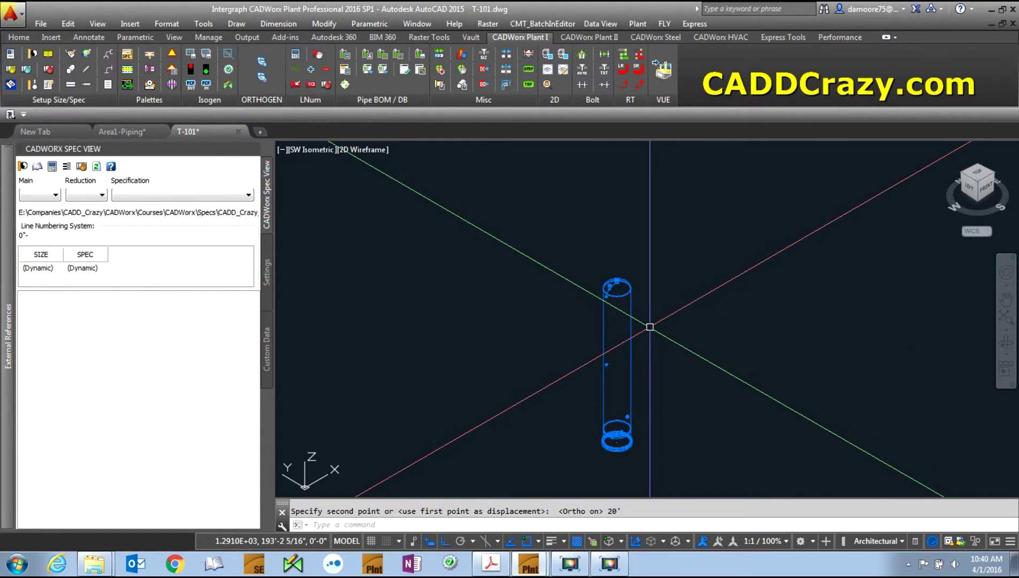
# Save the T-101 drawing and return to the Area1-Piping drawing
pyautogui.hotkey('ctrl', 's')
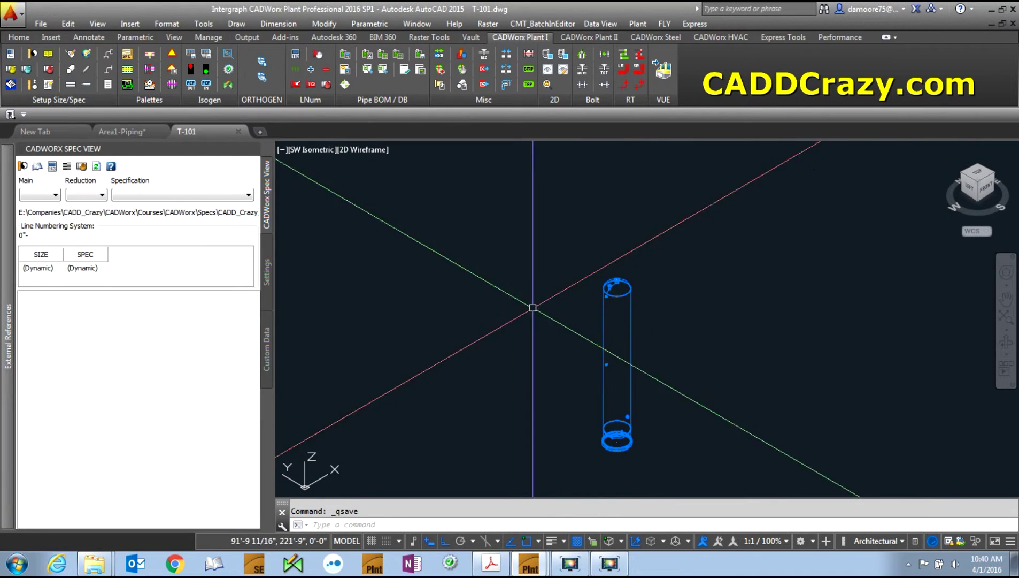
pyautogui.click(43, 23)
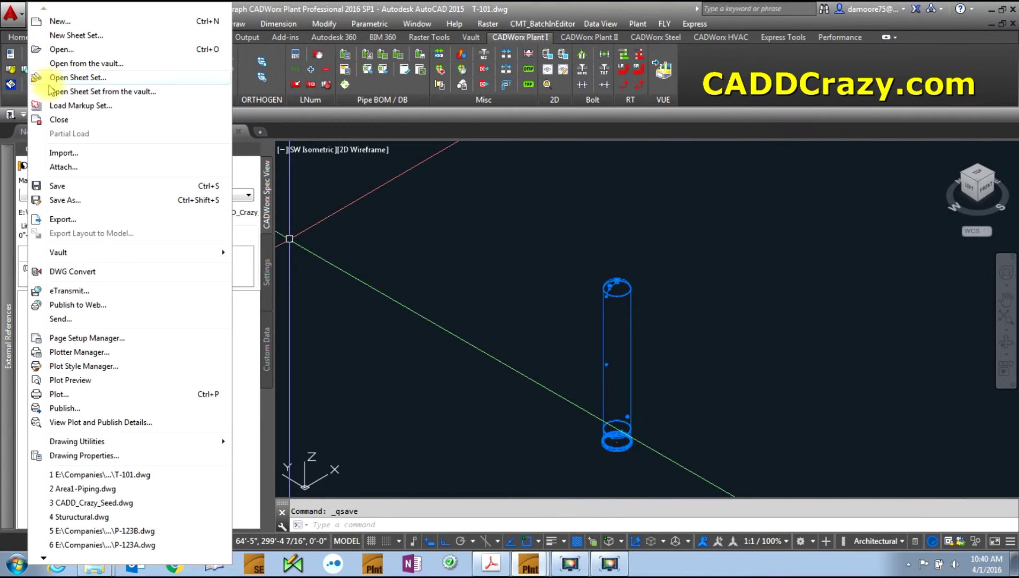
pyautogui.click(59, 187)
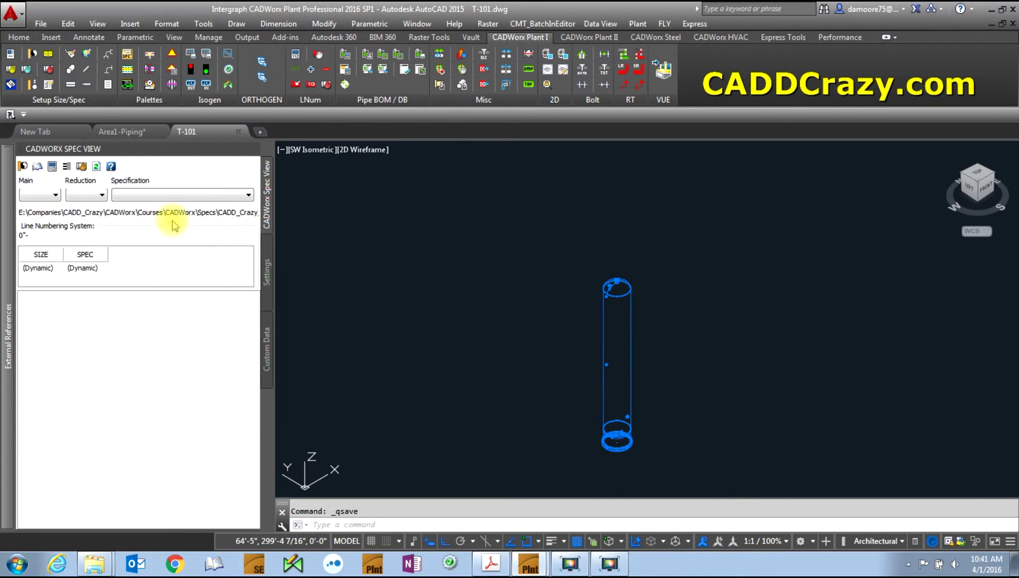
pyautogui.click(124, 132)
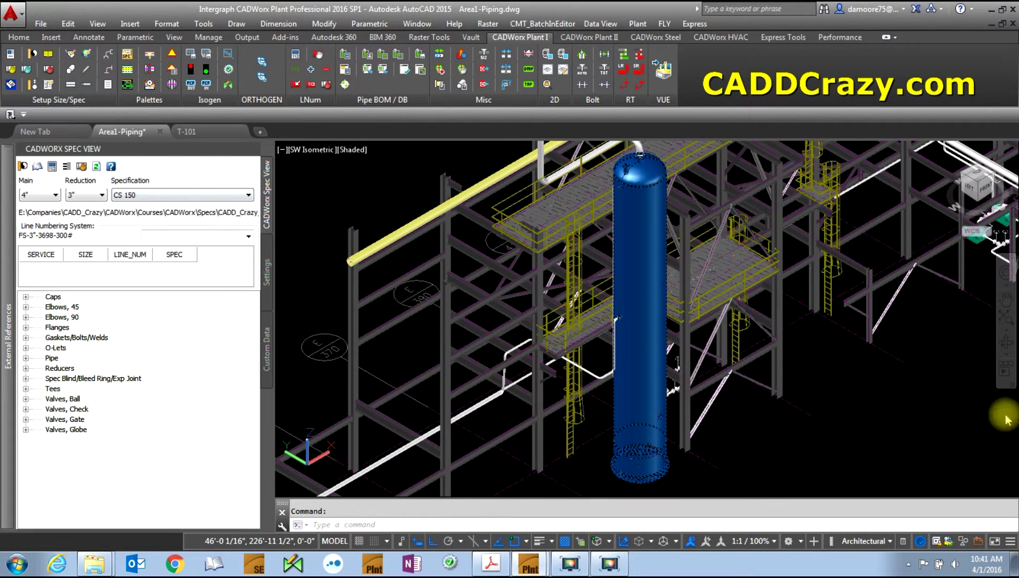
# Open the Master_Equipment overlay reference from the Area1-Piping file references as its own drawing
pyautogui.moveTo(9, 282)
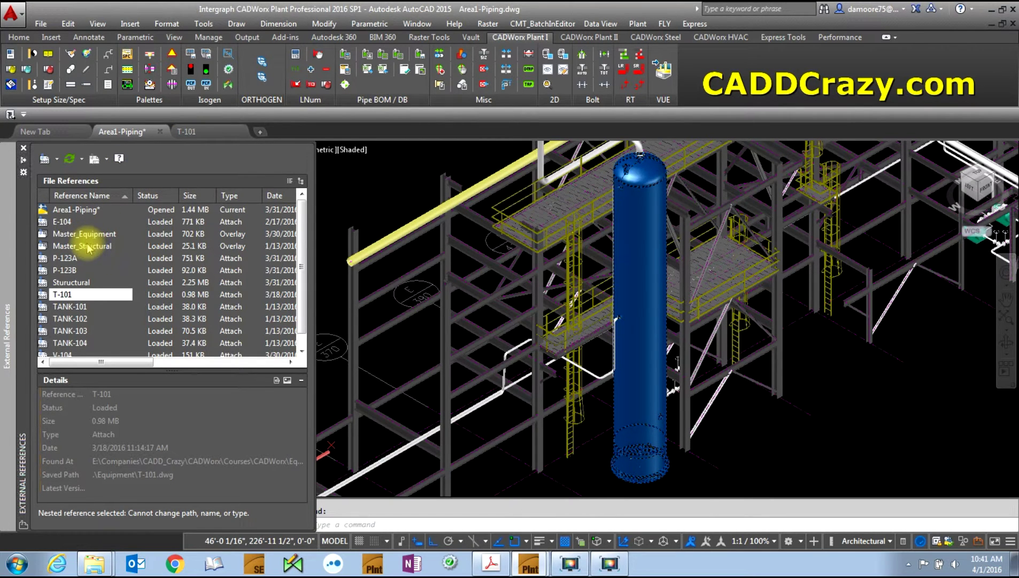
pyautogui.click(99, 234)
pyautogui.rightClick(103, 235)
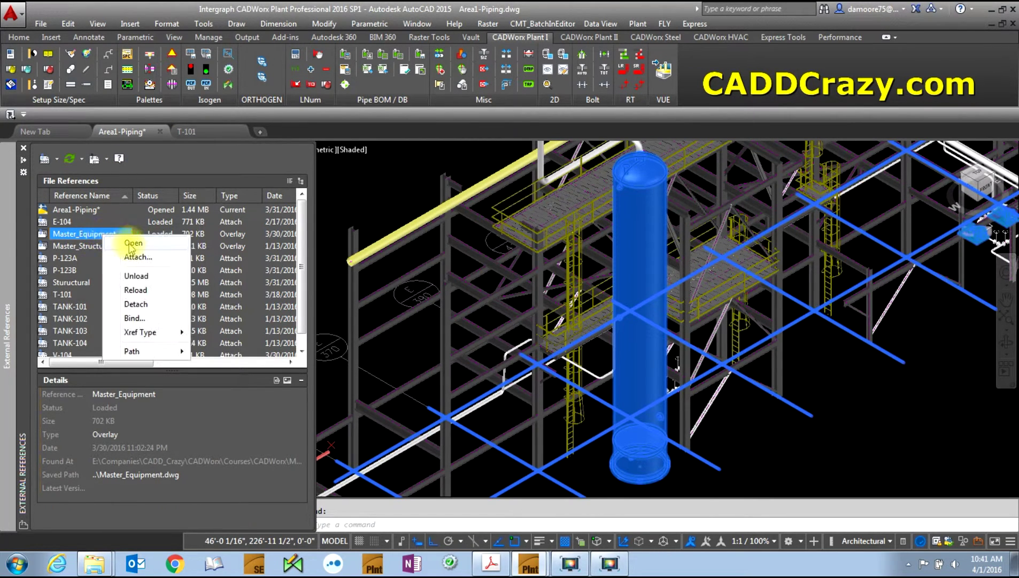
pyautogui.click(134, 244)
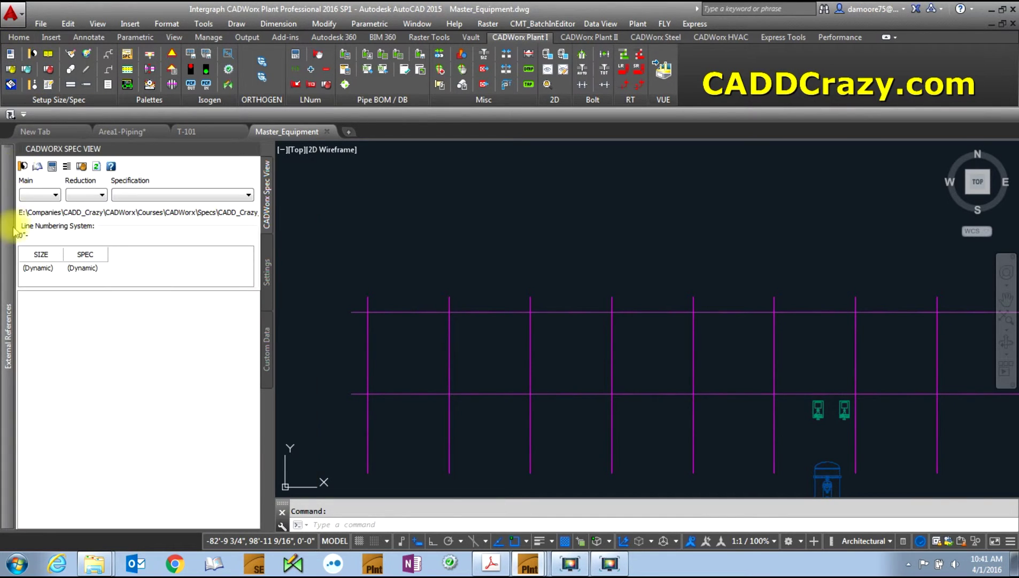
# Save the Master_Equipment drawing and return to the Area1-Piping drawing
pyautogui.click(40, 21)
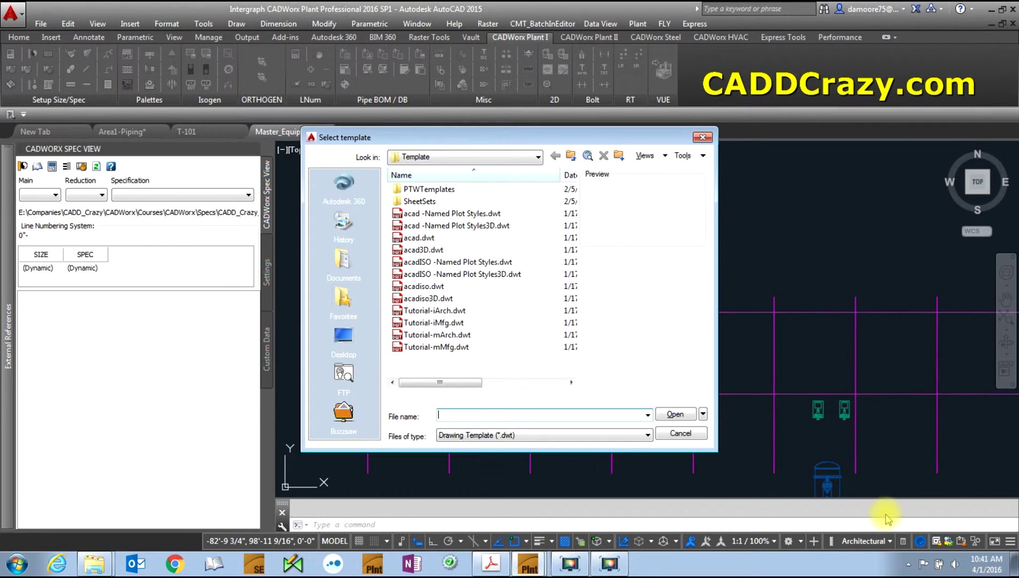
pyautogui.click(690, 433)
pyautogui.click(40, 23)
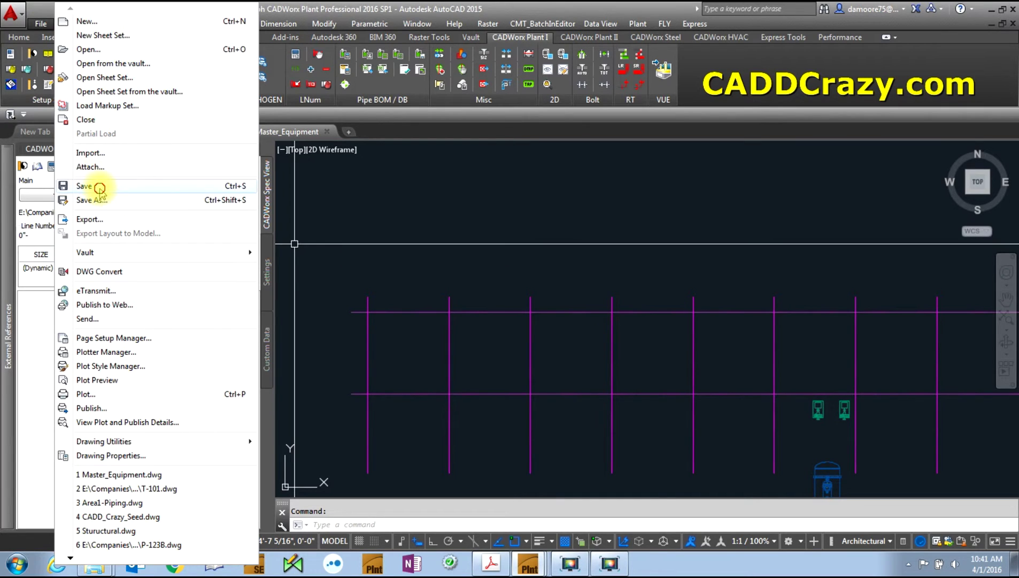
pyautogui.click(99, 186)
pyautogui.click(122, 132)
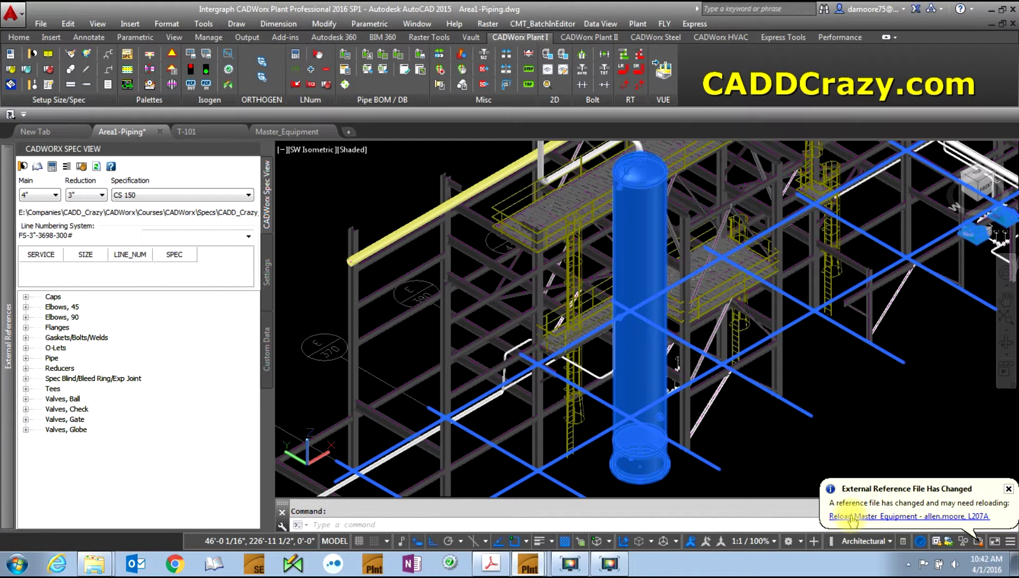
# Widen the Status column in the file references list and reload the changed Master_Equipment reference
pyautogui.moveTo(9, 332)
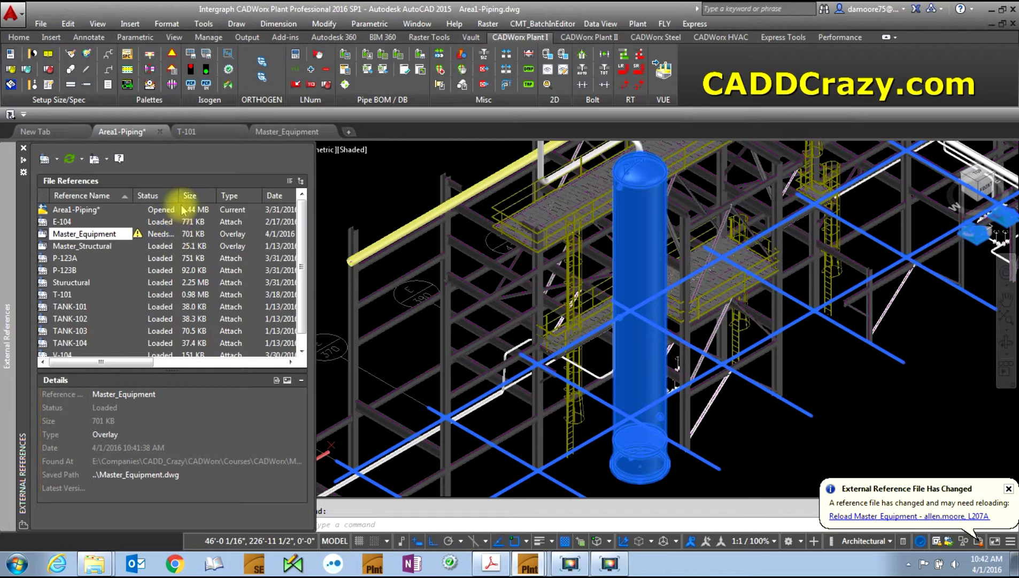
pyautogui.moveTo(178, 196); pyautogui.dragTo(247, 197)
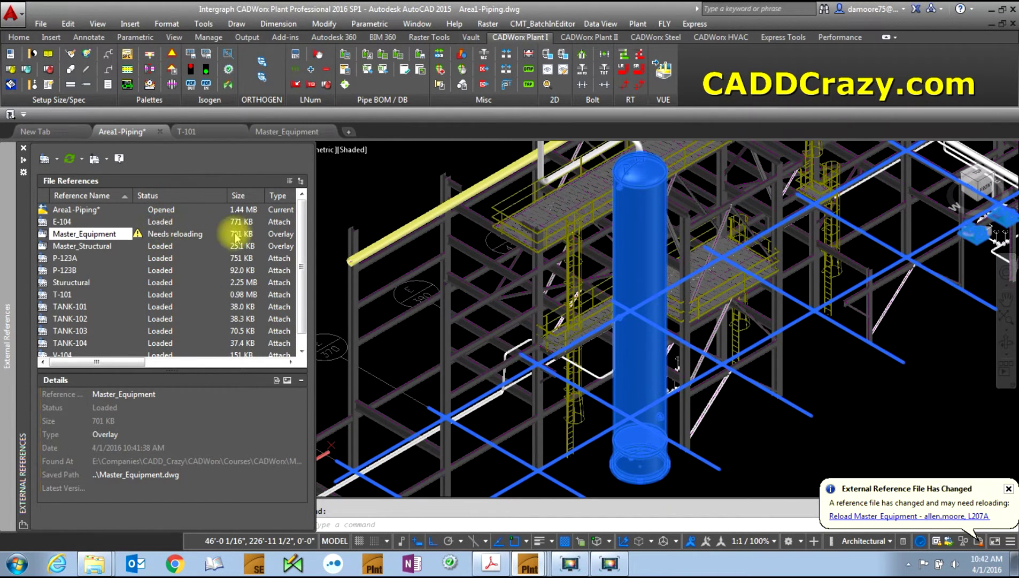
pyautogui.rightClick(99, 234)
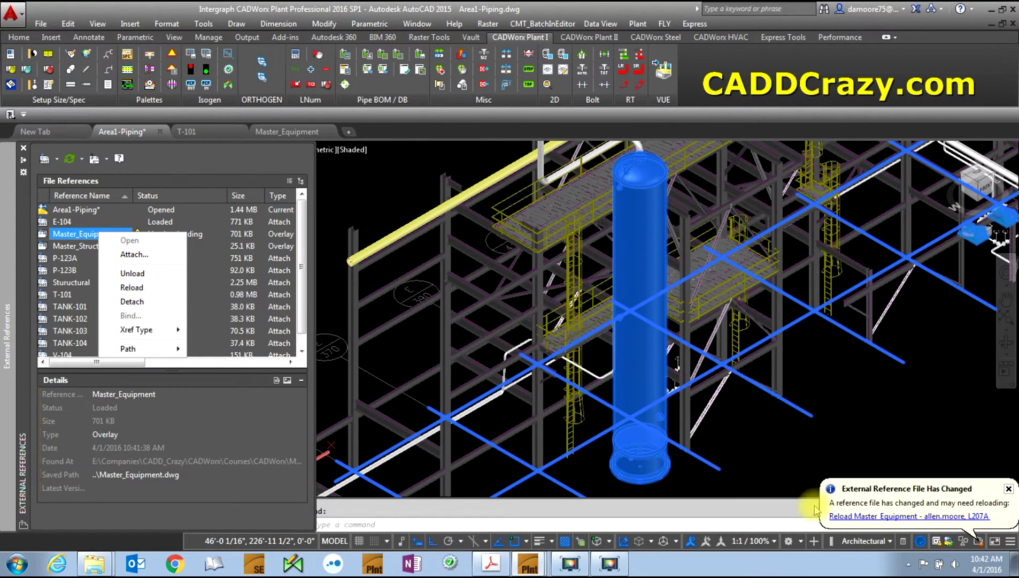
pyautogui.click(837, 496)
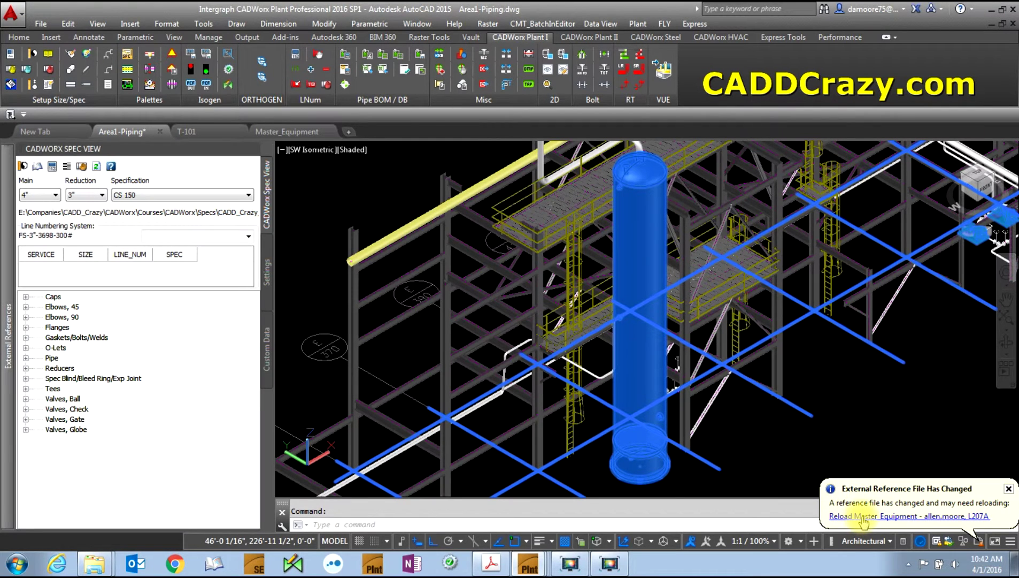
pyautogui.click(863, 516)
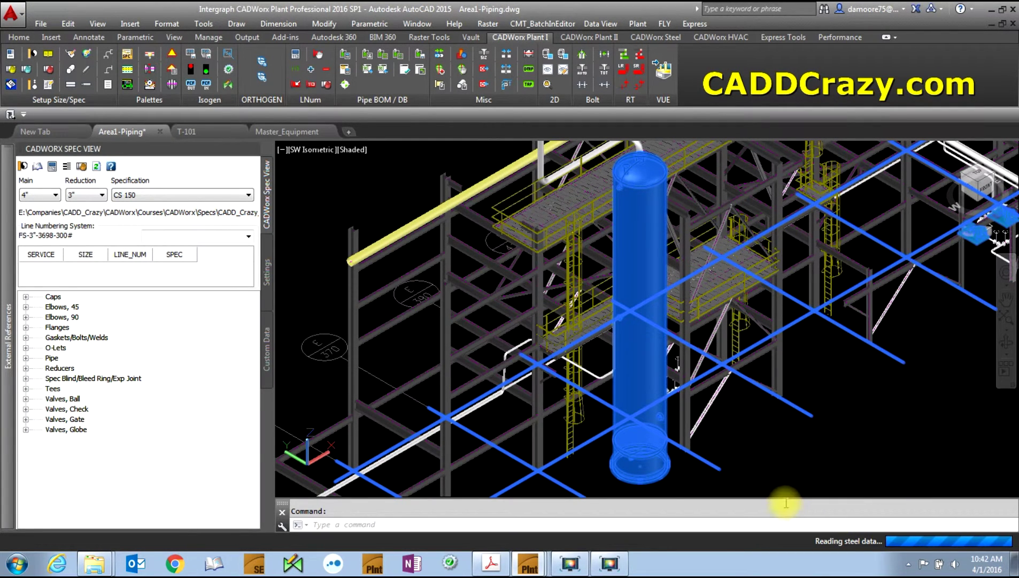